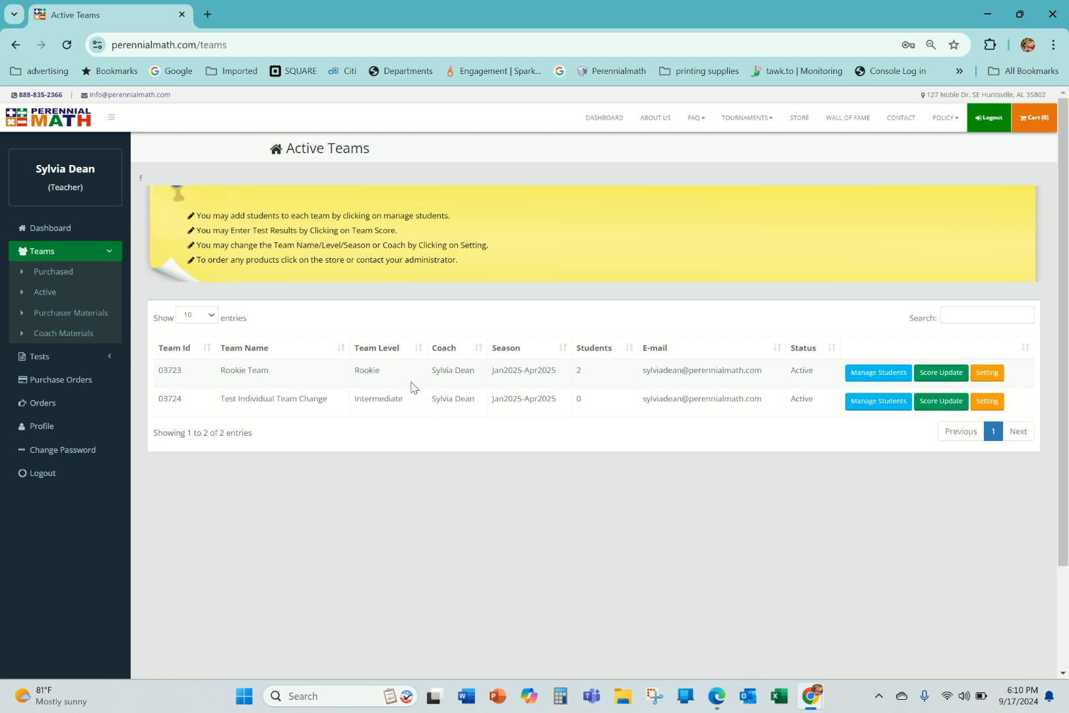
# Open student management for the Rookie Team and enter a new student's first name, last name and grade 3 in the first empty row.
pyautogui.click(890, 373)
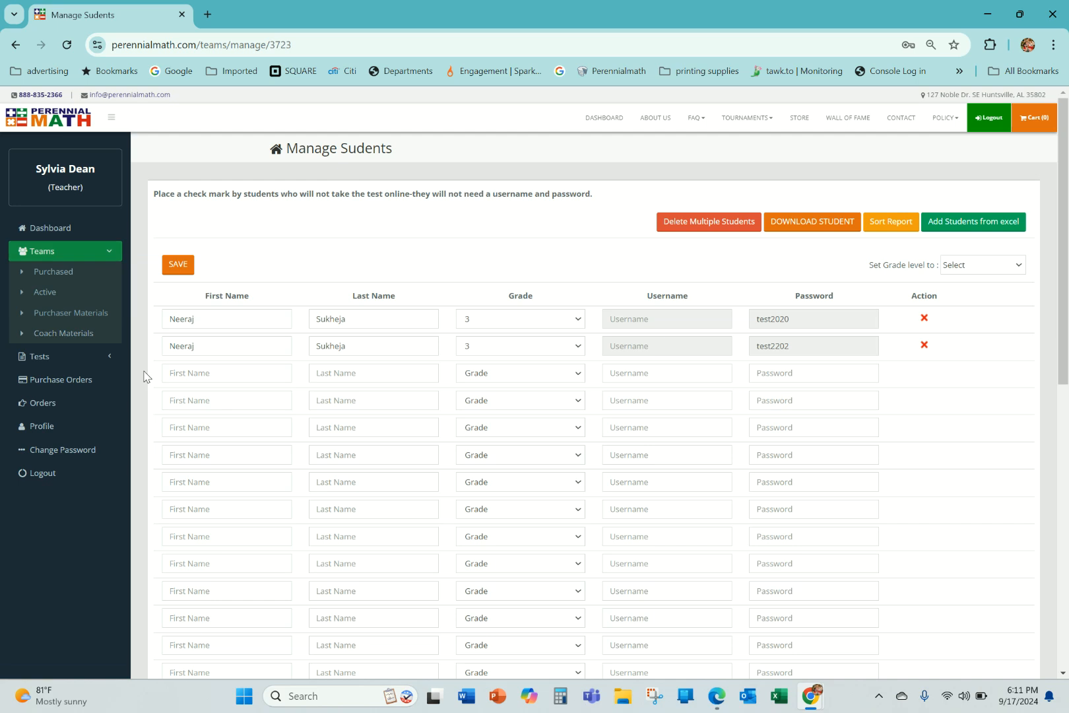
pyautogui.click(182, 371)
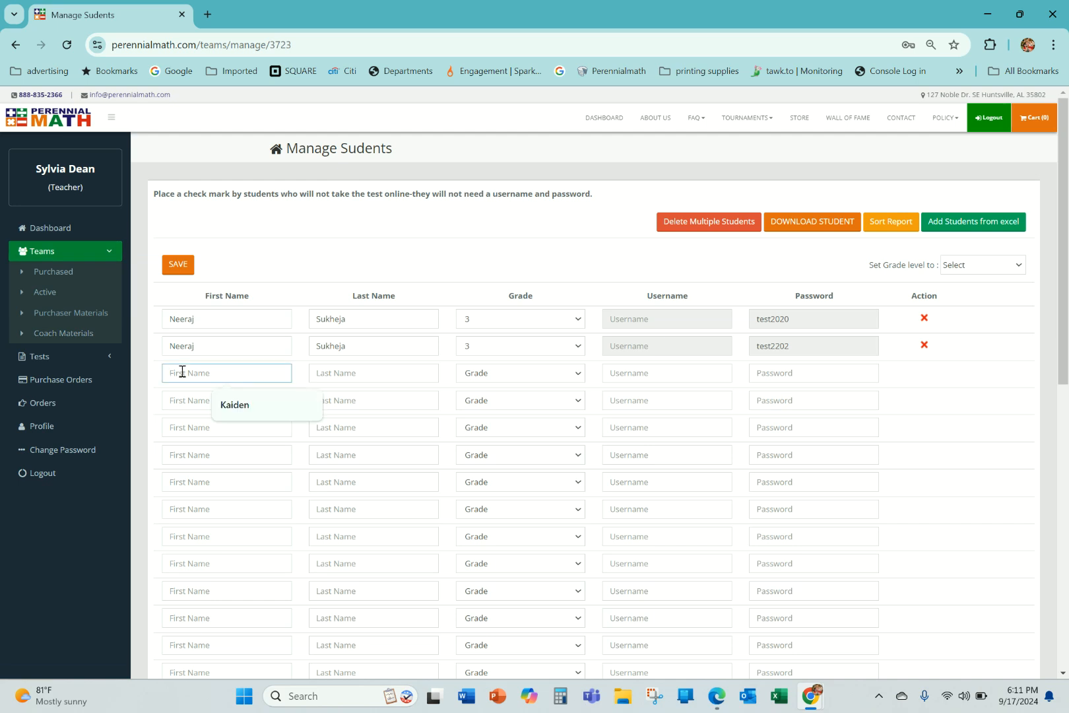
pyautogui.click(234, 405)
pyautogui.click(338, 375)
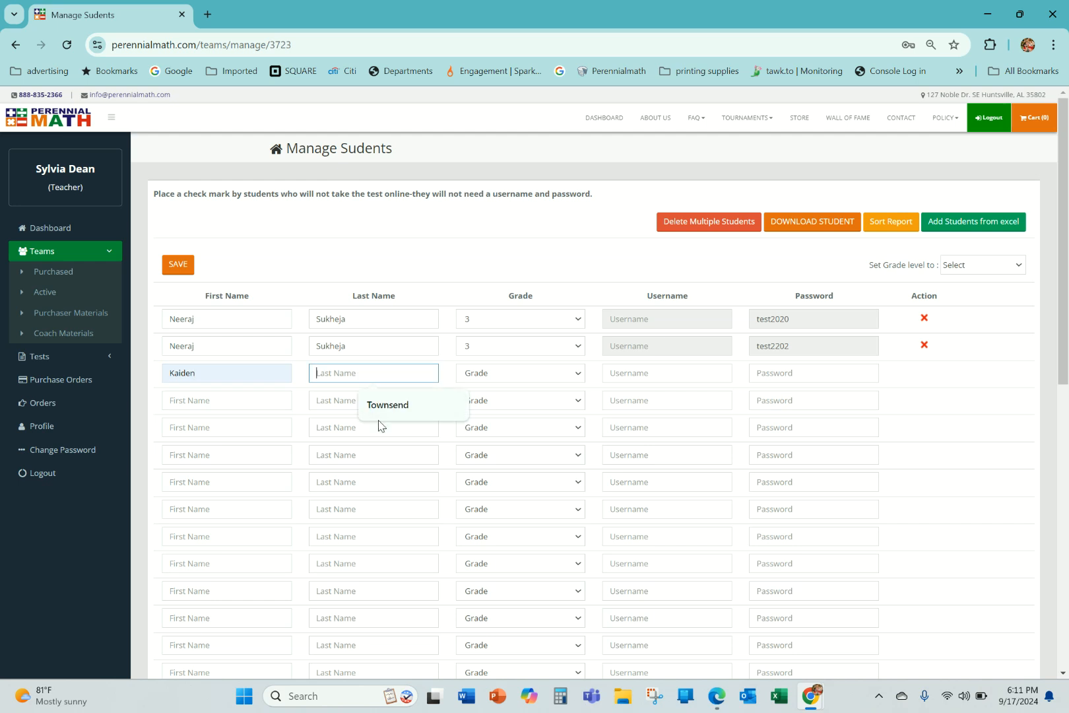
pyautogui.click(384, 414)
pyautogui.click(464, 375)
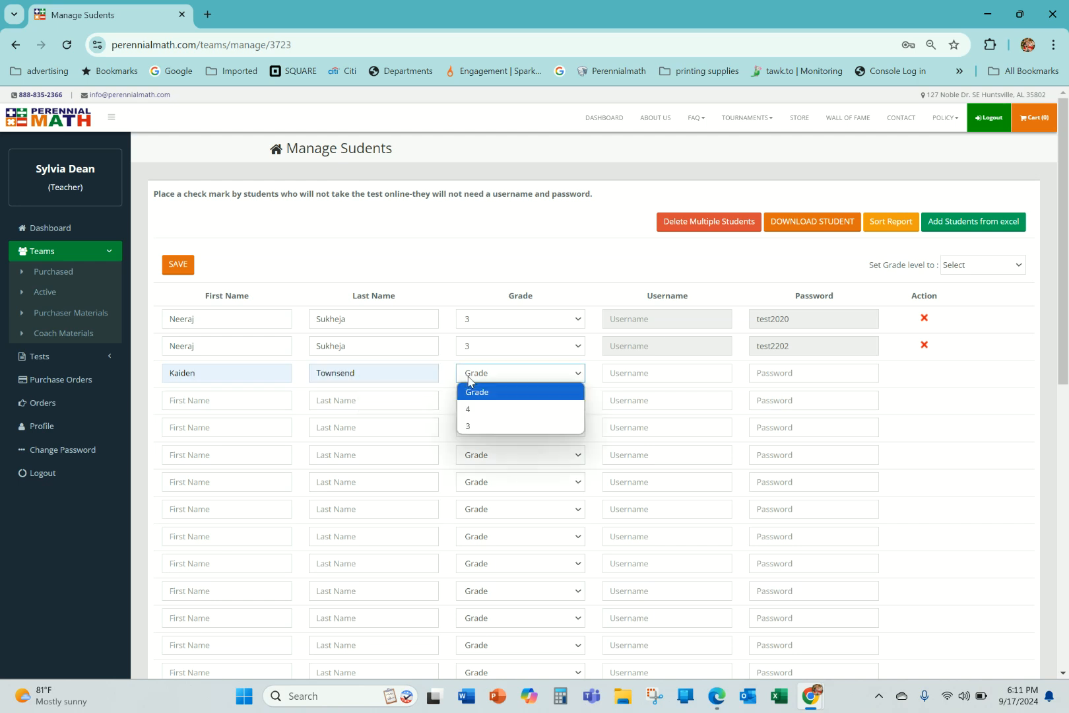
pyautogui.click(470, 423)
# Enter the new student's username and account password, and save the student list.
pyautogui.click(642, 373)
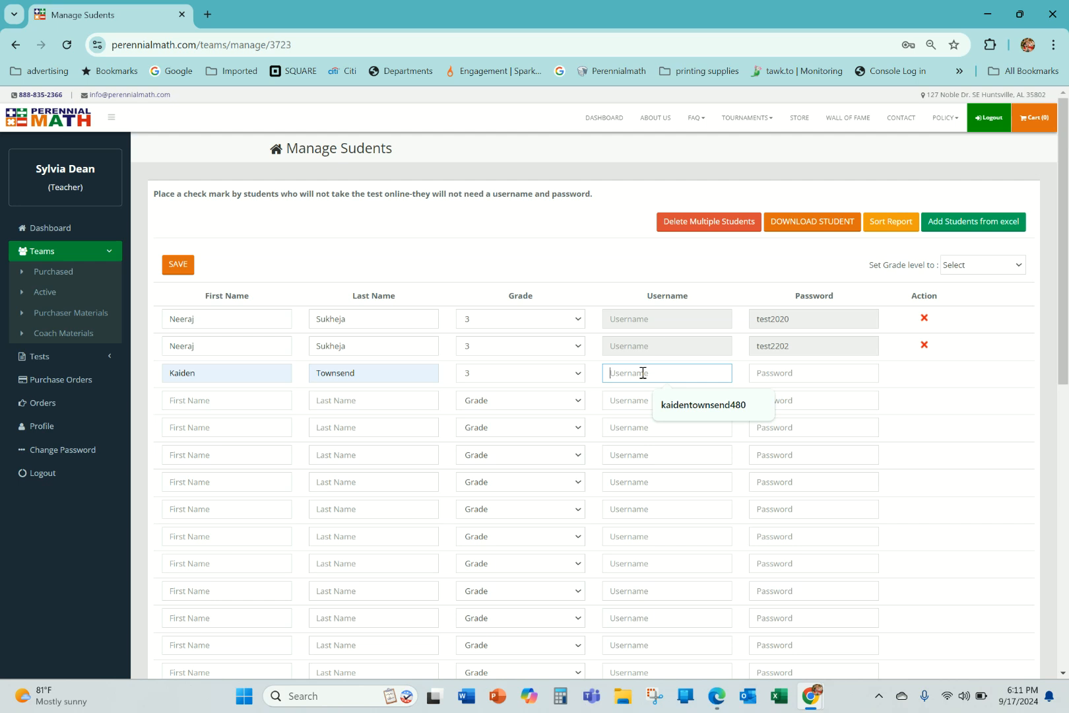
pyautogui.click(744, 408)
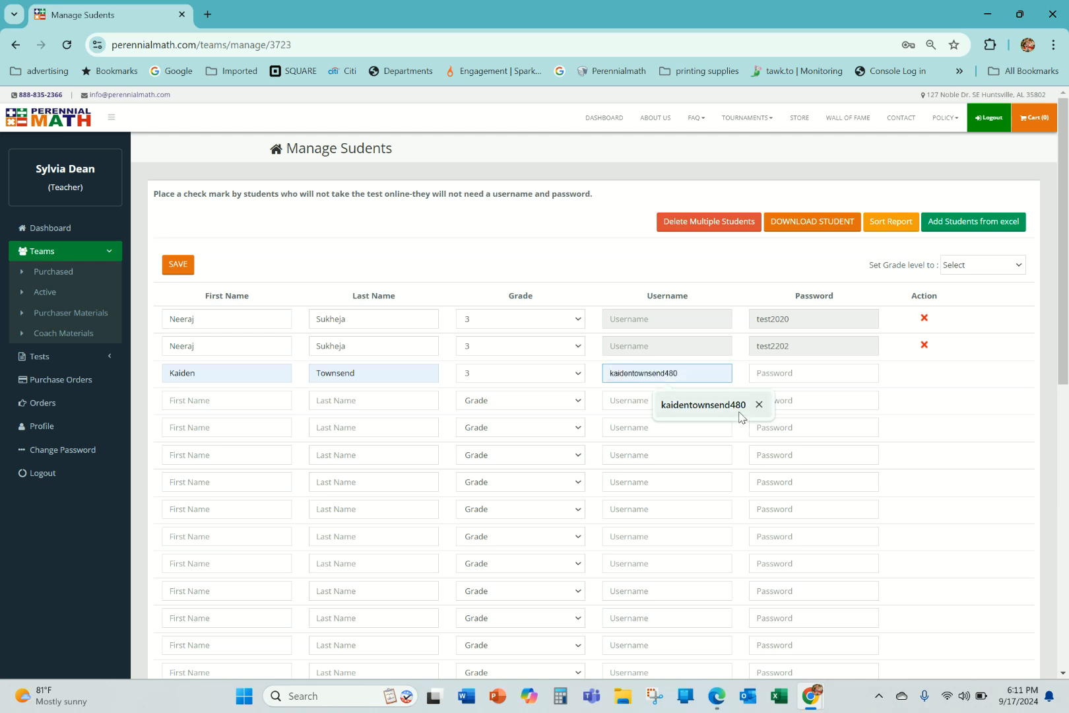
pyautogui.click(825, 371)
pyautogui.write('test')
pyautogui.click(825, 404)
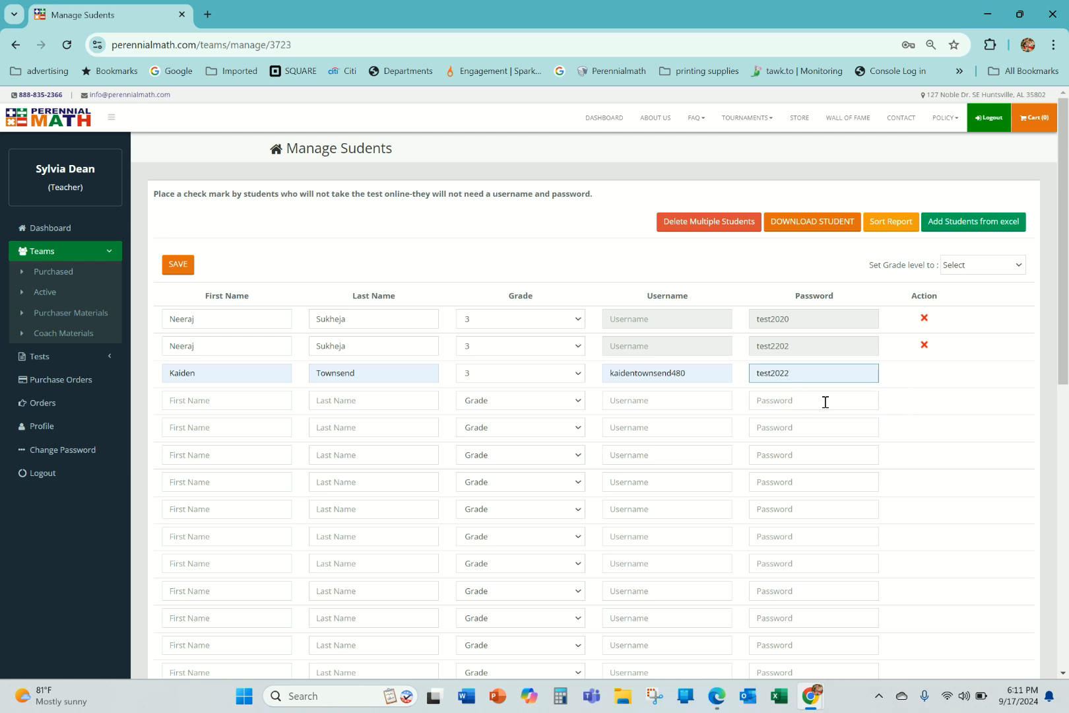
pyautogui.click(177, 265)
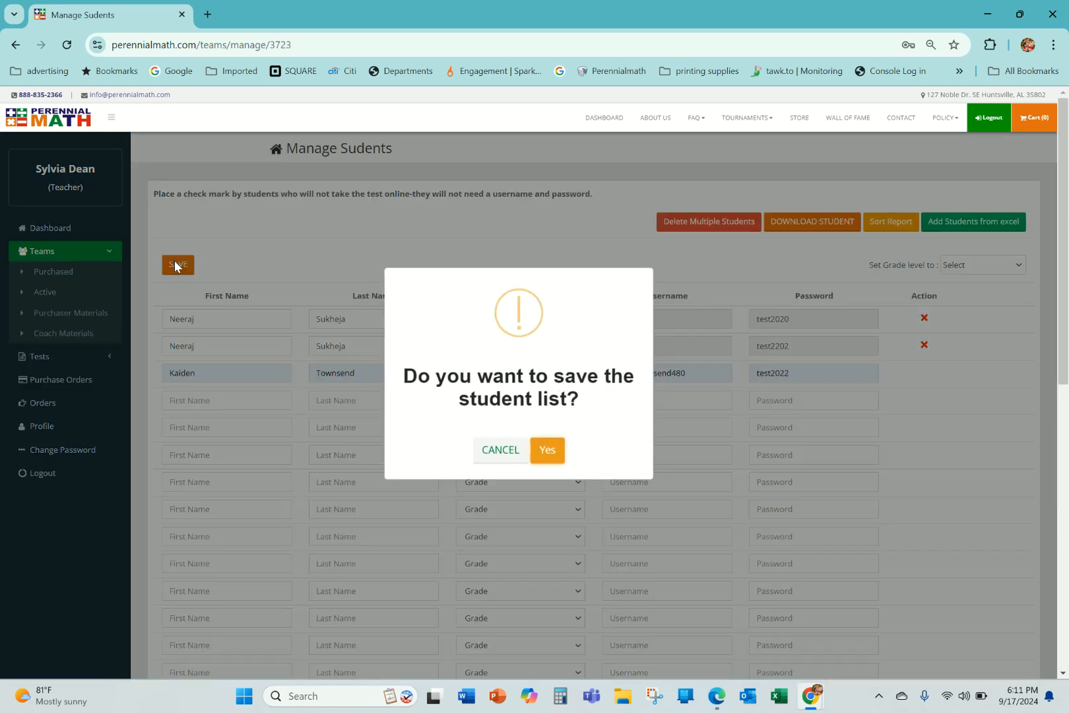
pyautogui.click(549, 450)
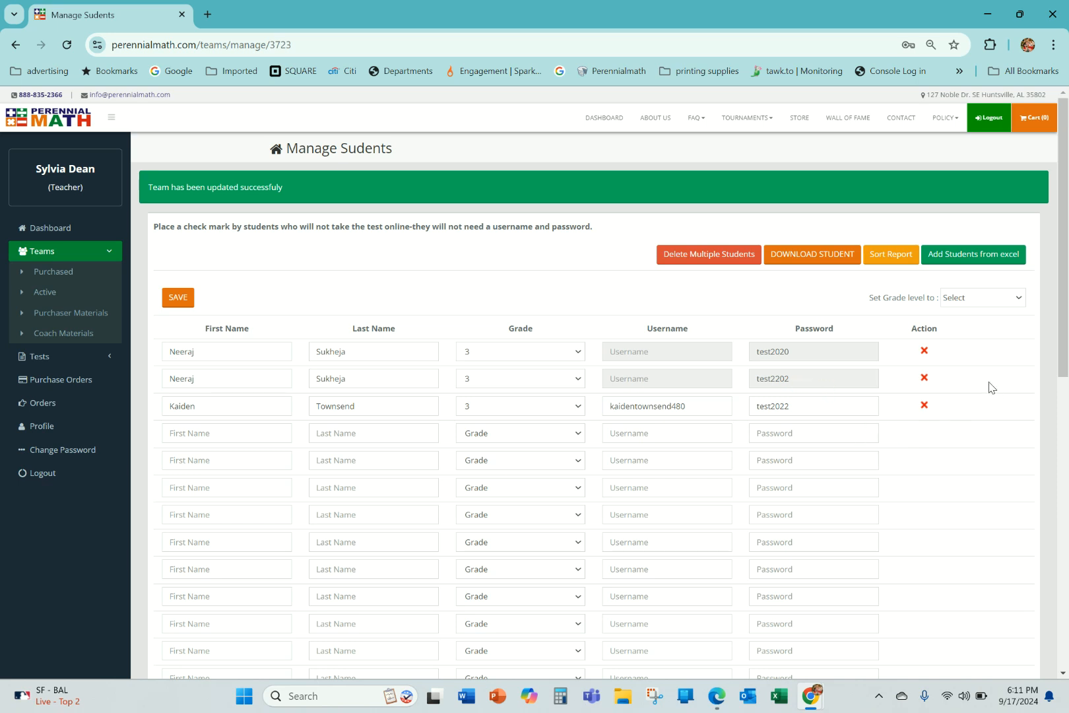
# Delete the two existing students without usernames from the team.
pyautogui.click(924, 379)
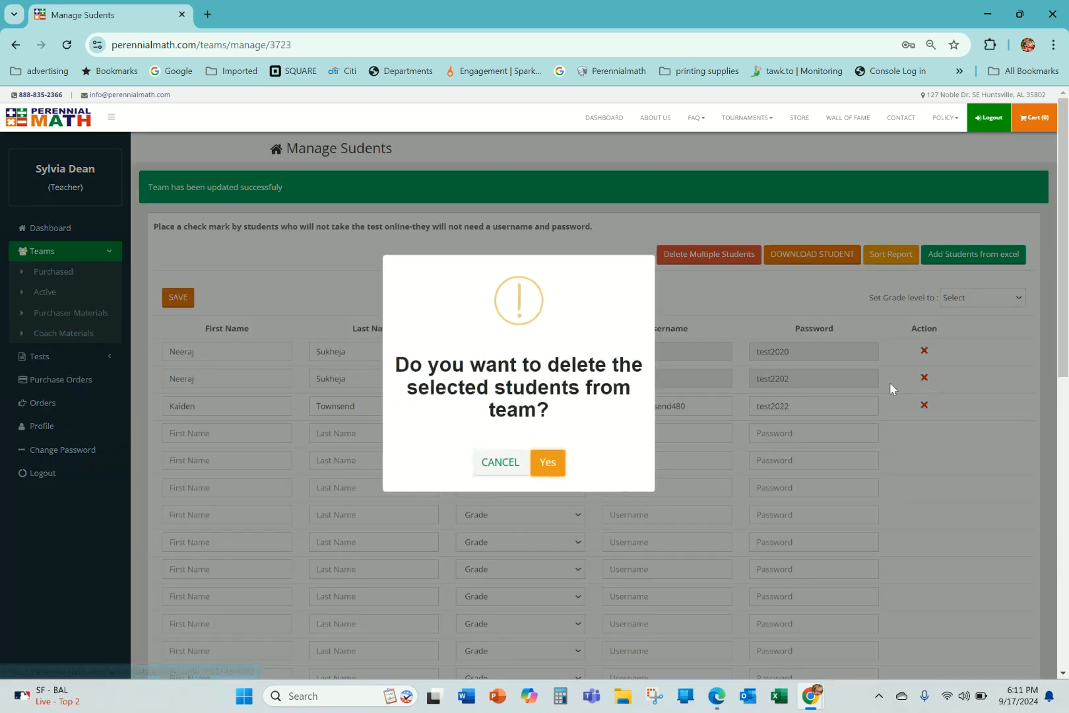
pyautogui.click(544, 465)
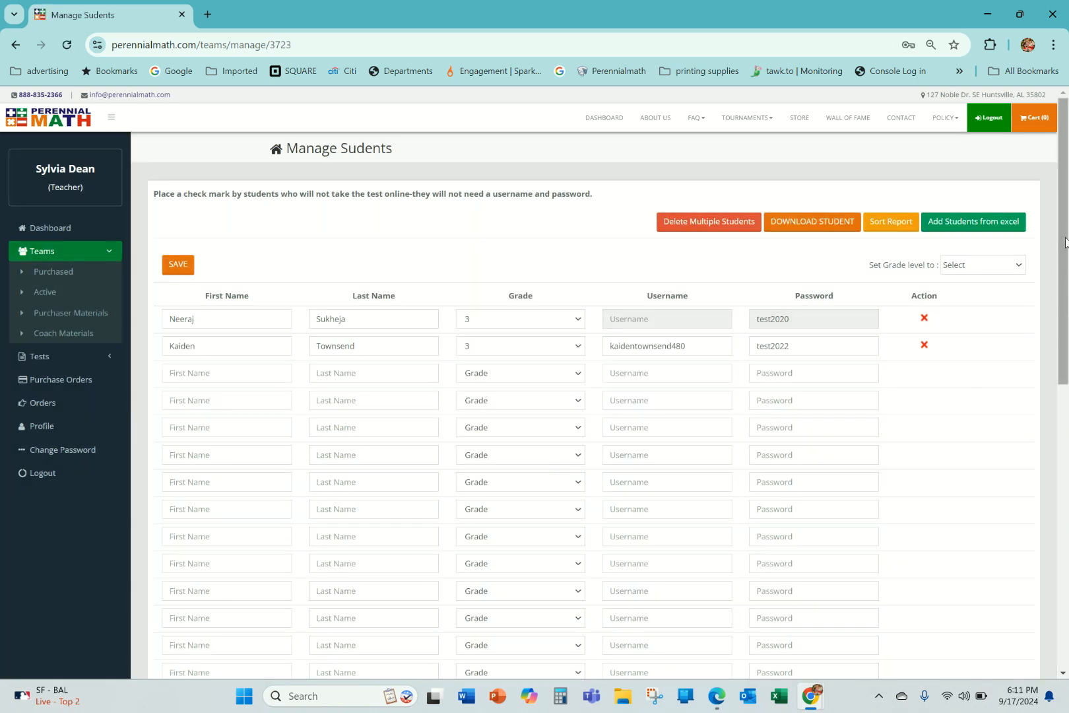
pyautogui.click(924, 318)
pyautogui.click(546, 469)
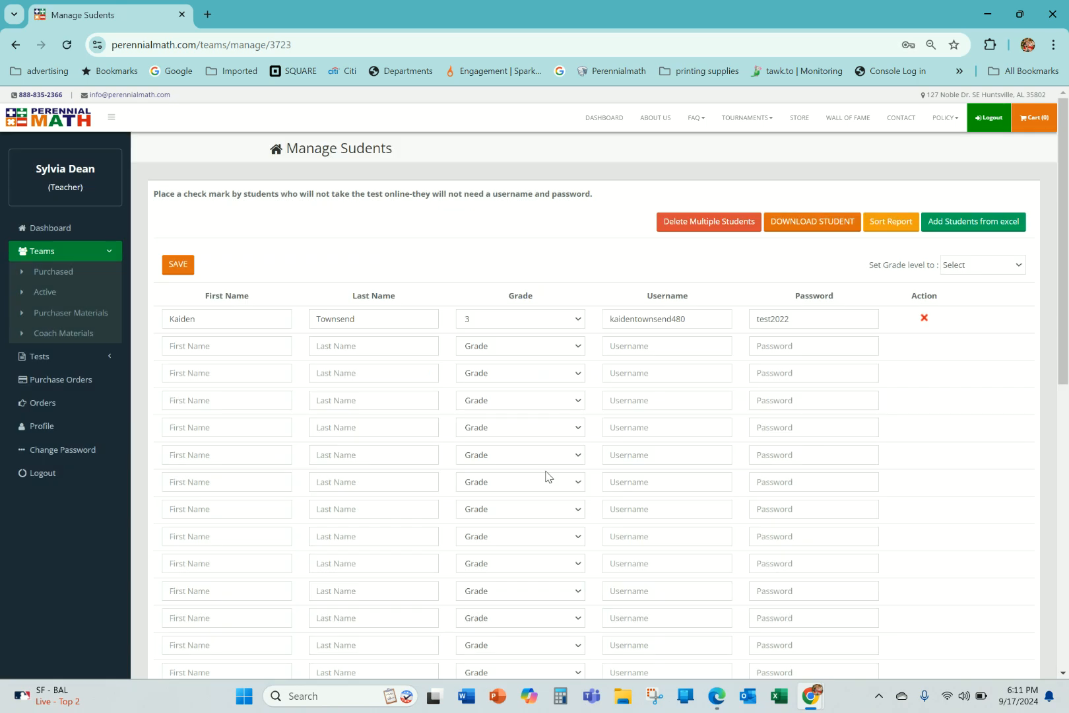
# Go to adding students from Excel, download the student template, and open it in Excel for editing.
pyautogui.click(972, 225)
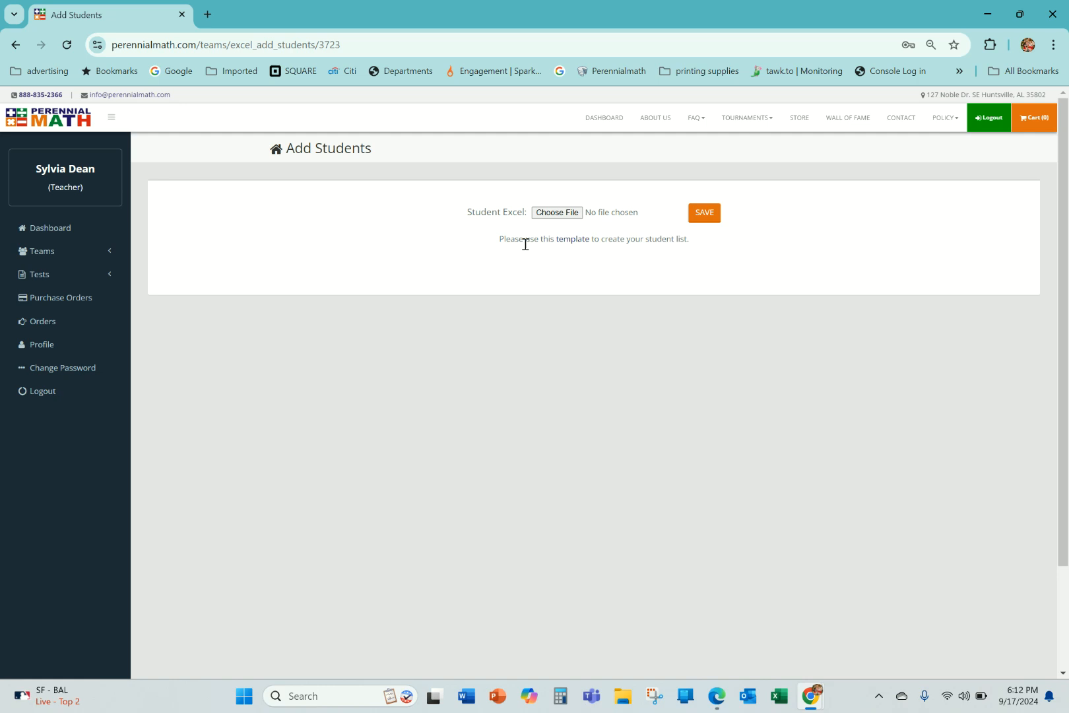
pyautogui.click(572, 240)
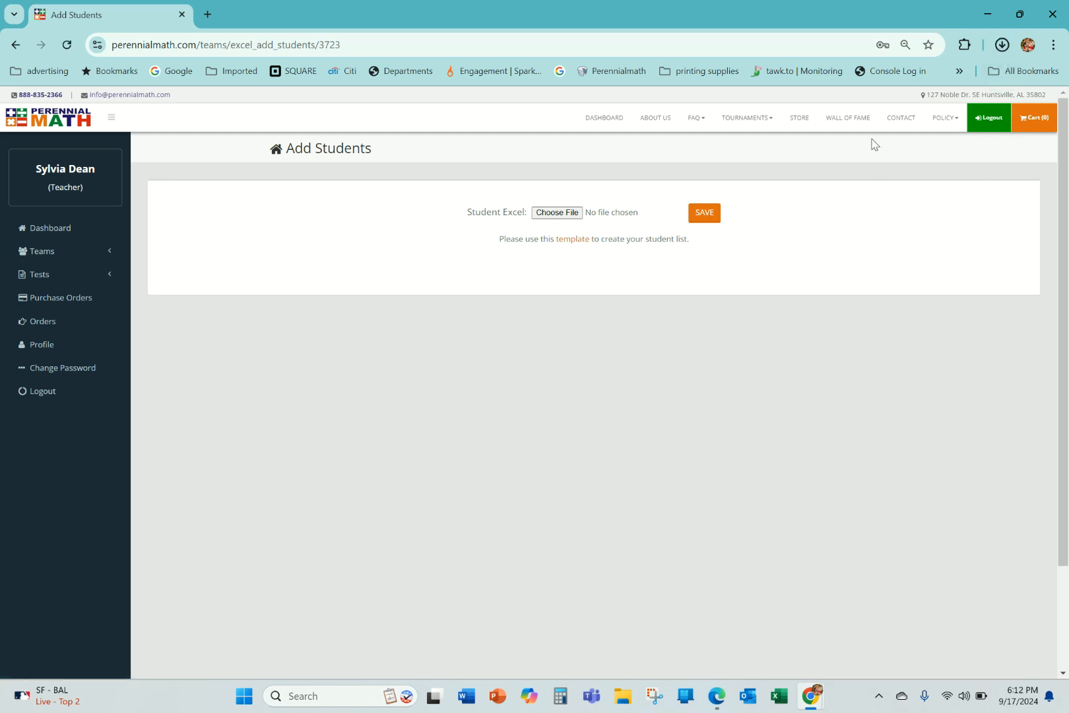
pyautogui.click(850, 94)
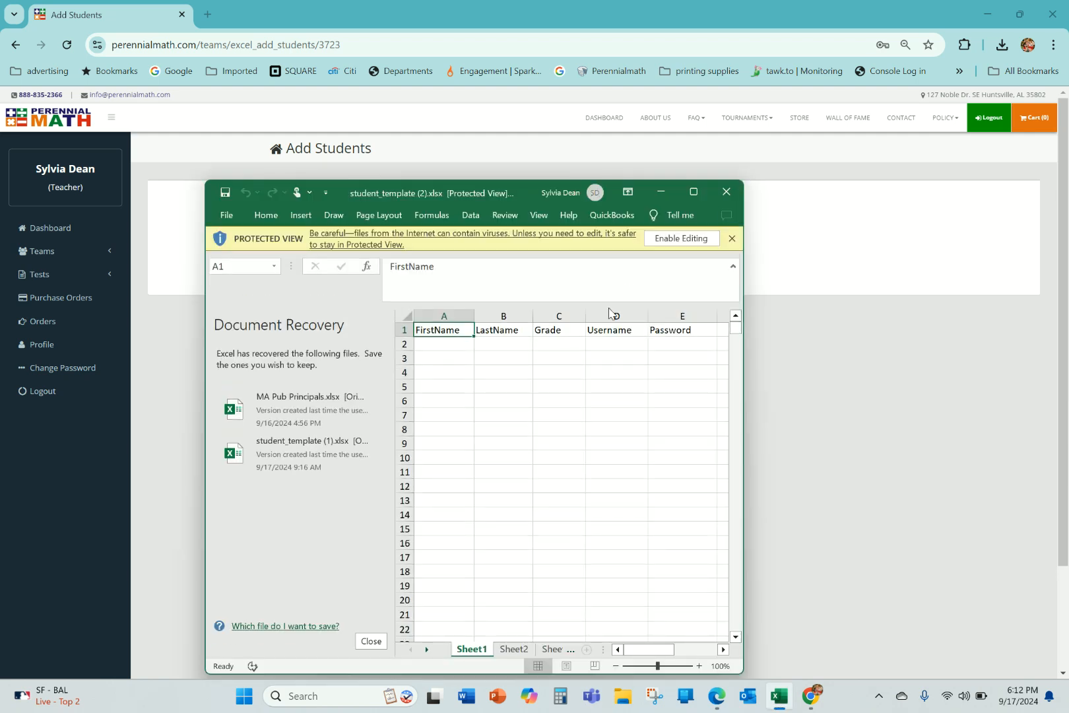
pyautogui.click(670, 239)
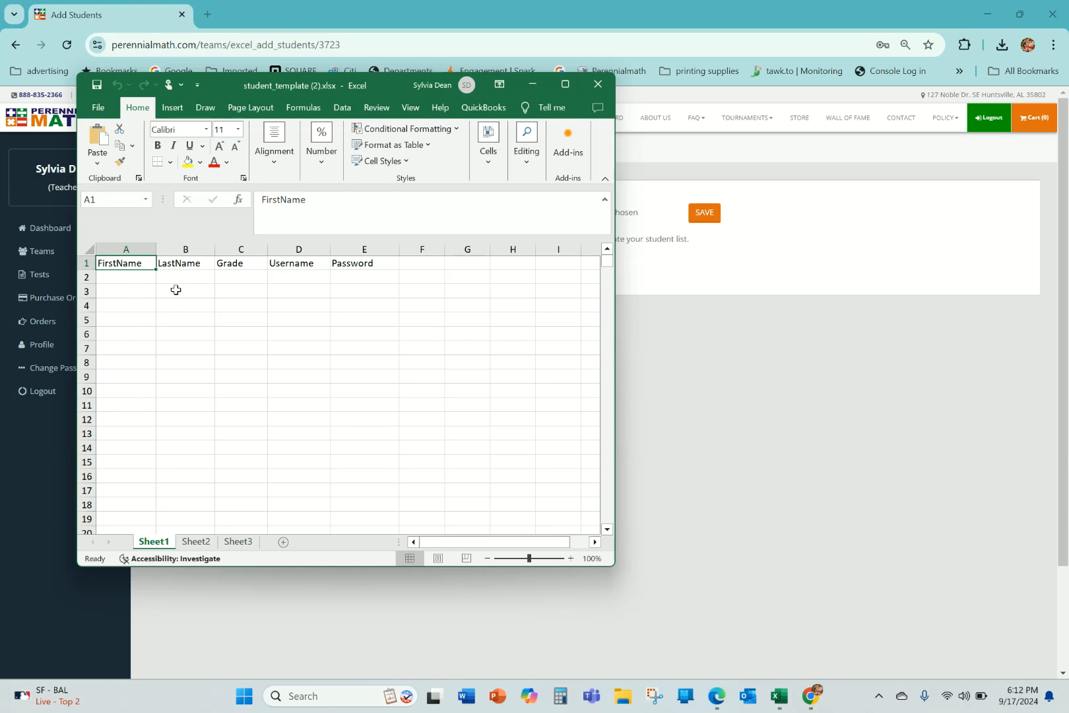
# Fill row 2 of the template with a student's first name, last name and grade 3.
pyautogui.click(120, 278)
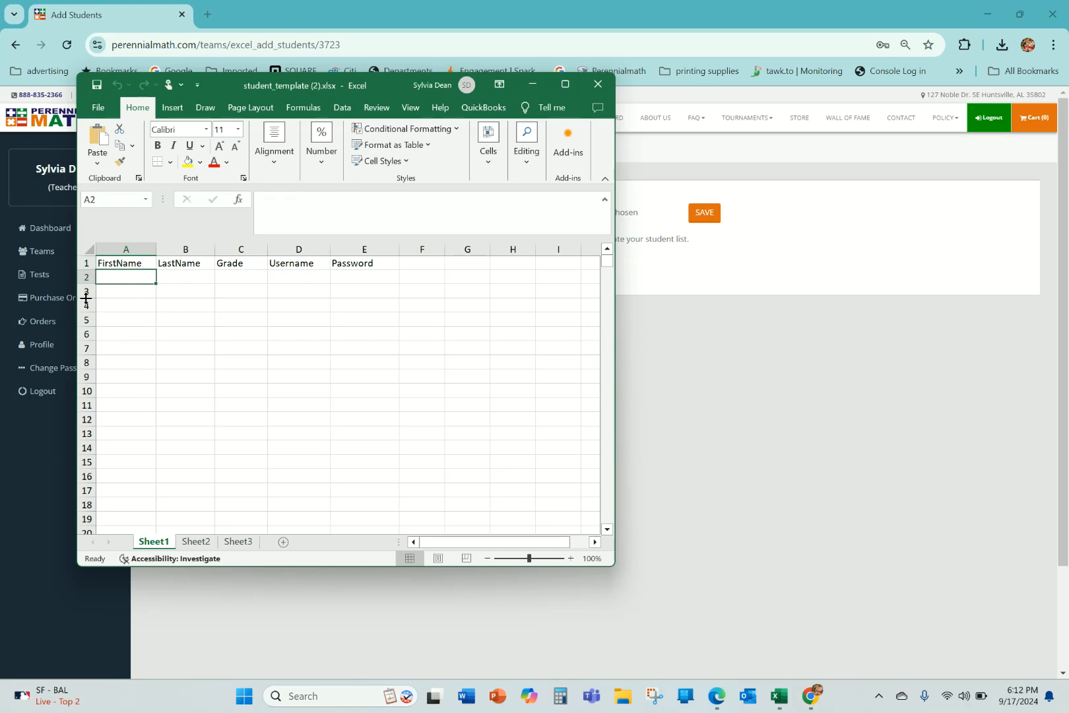
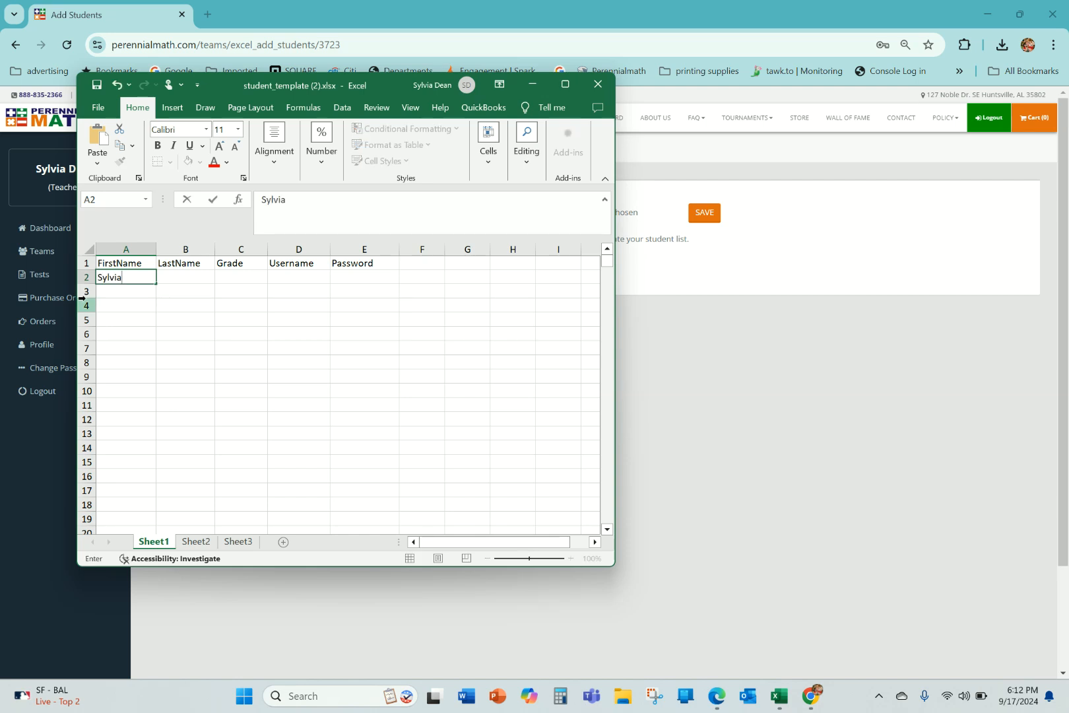
pyautogui.press('Tab')
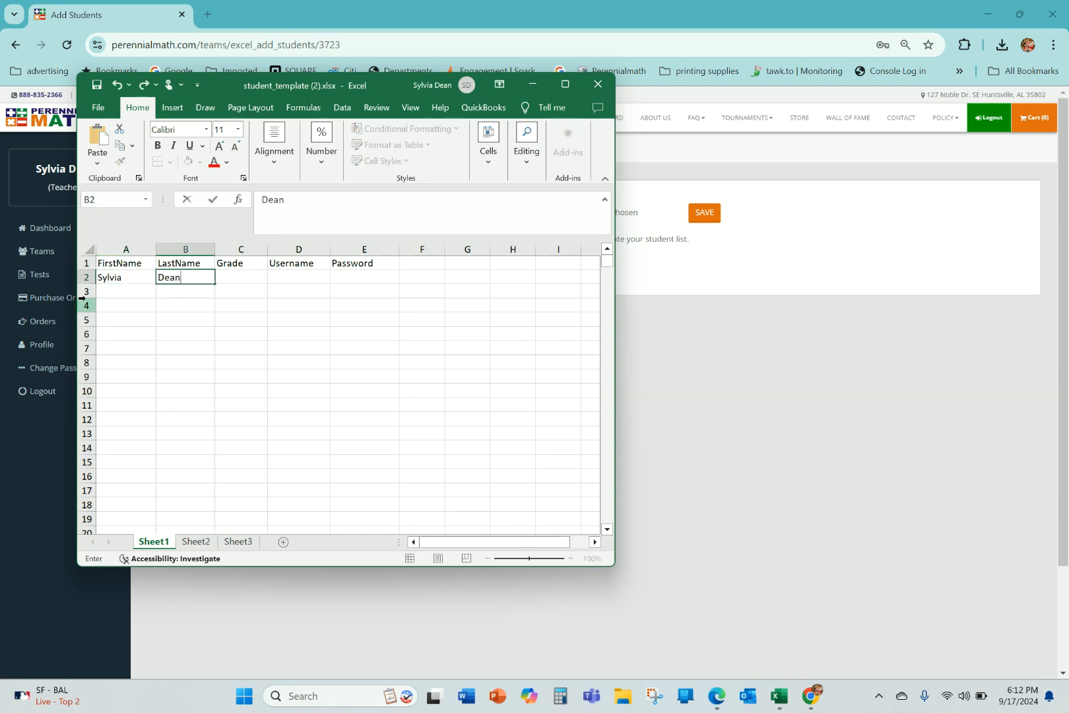
pyautogui.press('Tab')
pyautogui.write('3')
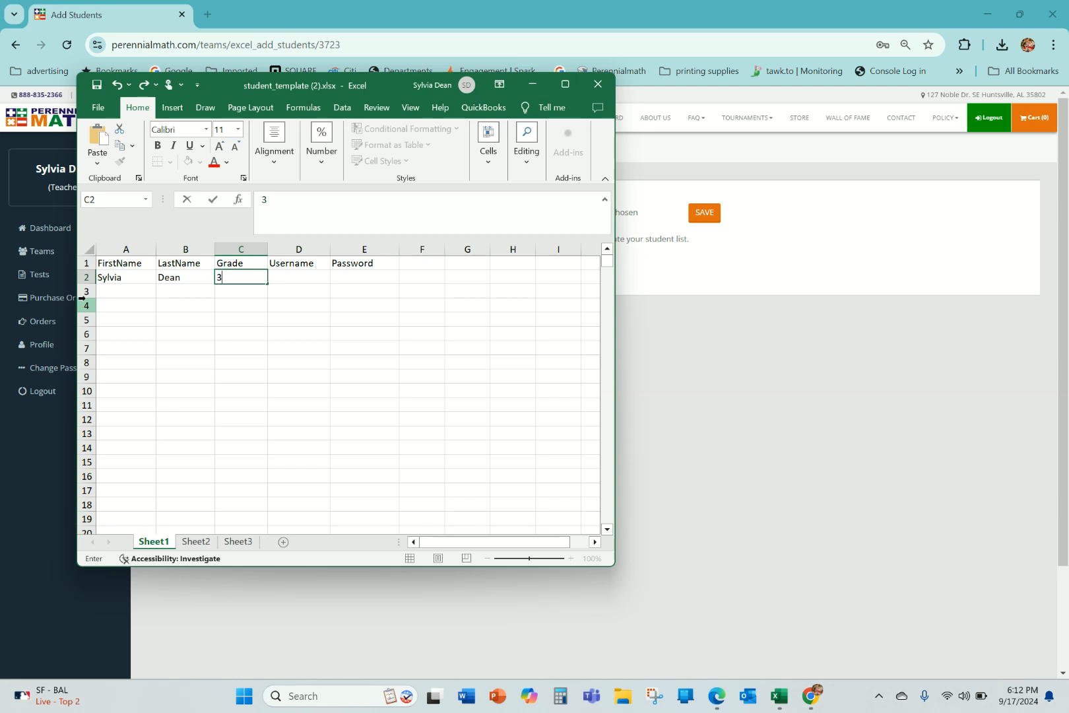
# Enter the student's username in D2 and account password in E2, then save and close the workbook.
pyautogui.press('Tab')
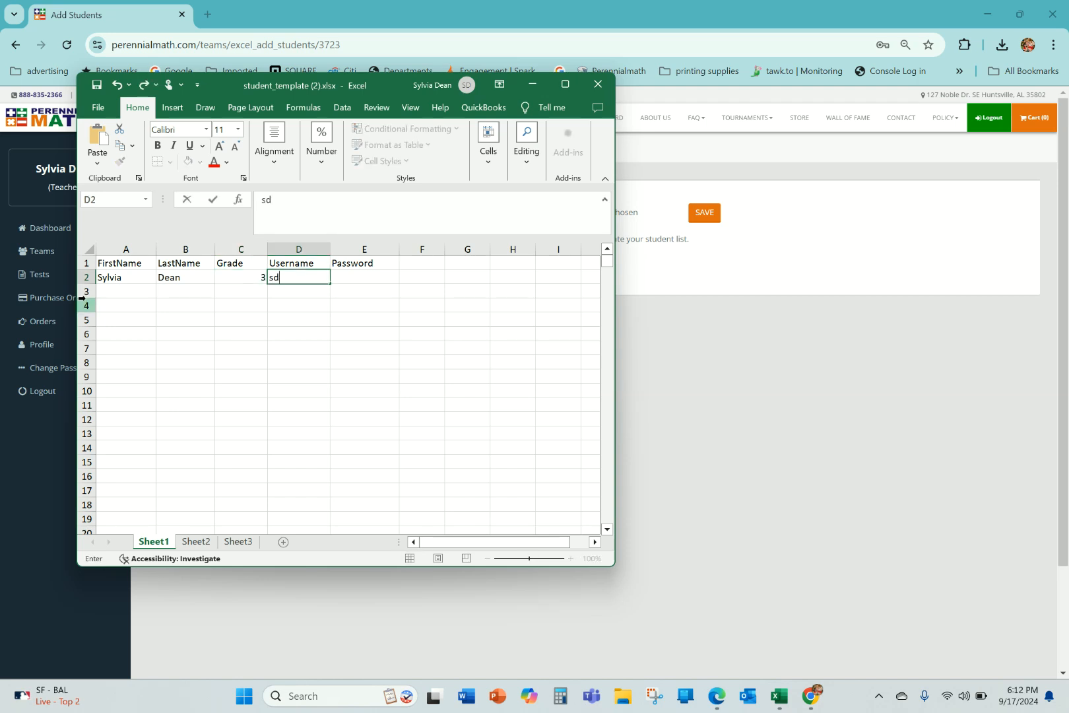
pyautogui.press('Tab')
pyautogui.write('te')
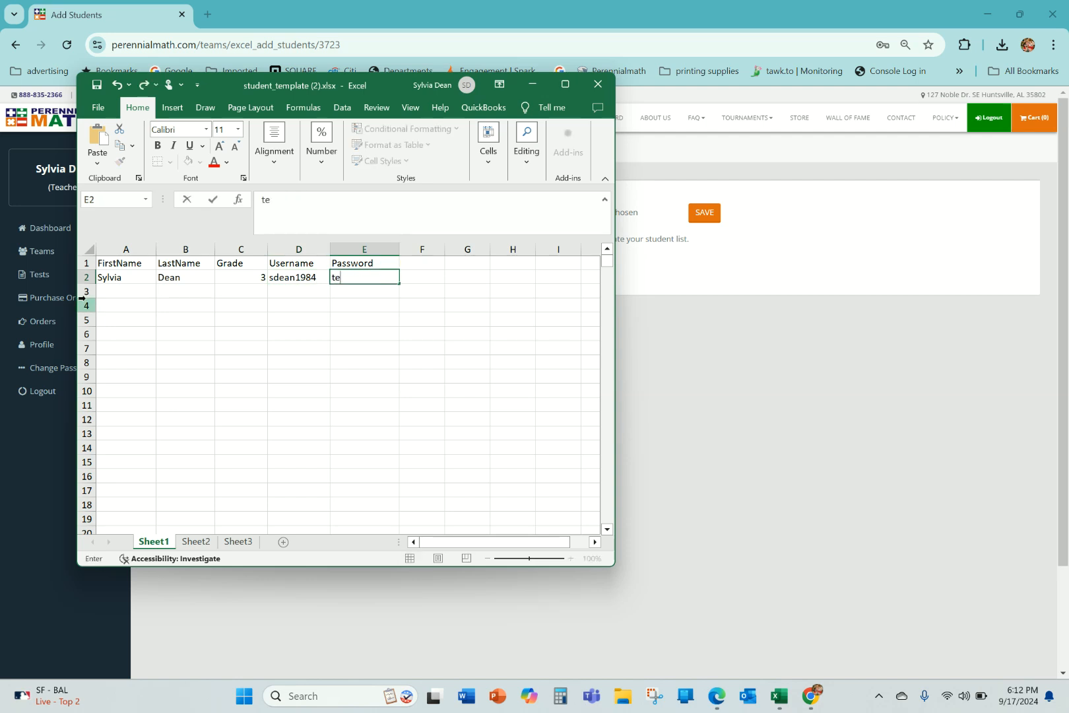
pyautogui.write('st2024')
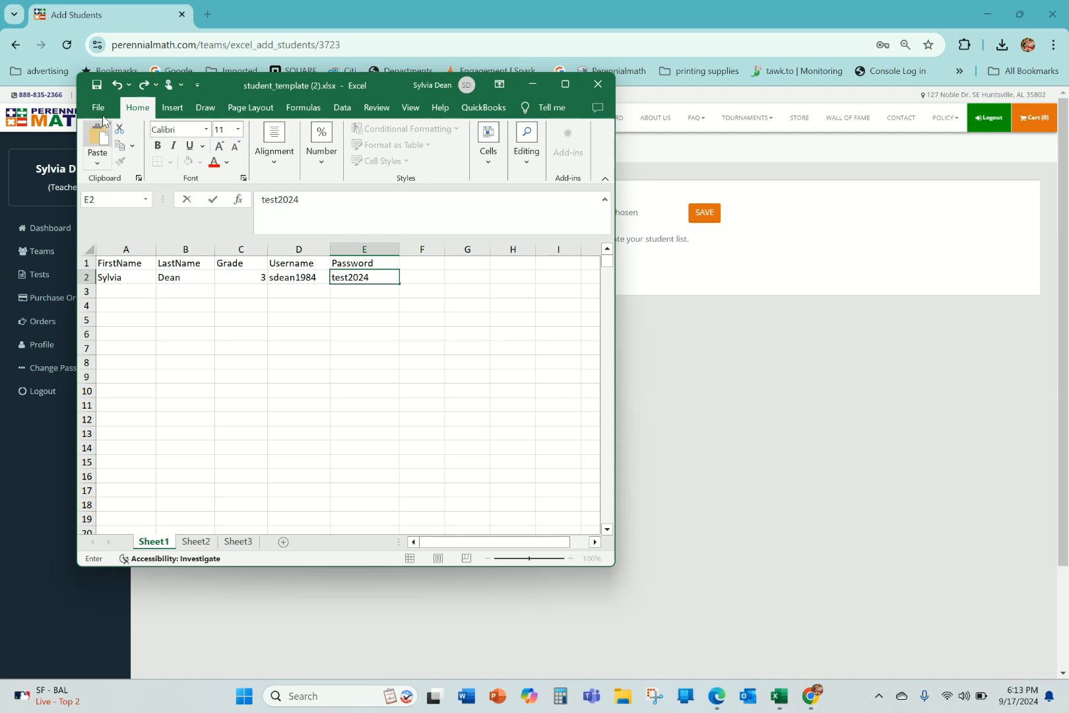
pyautogui.click(99, 87)
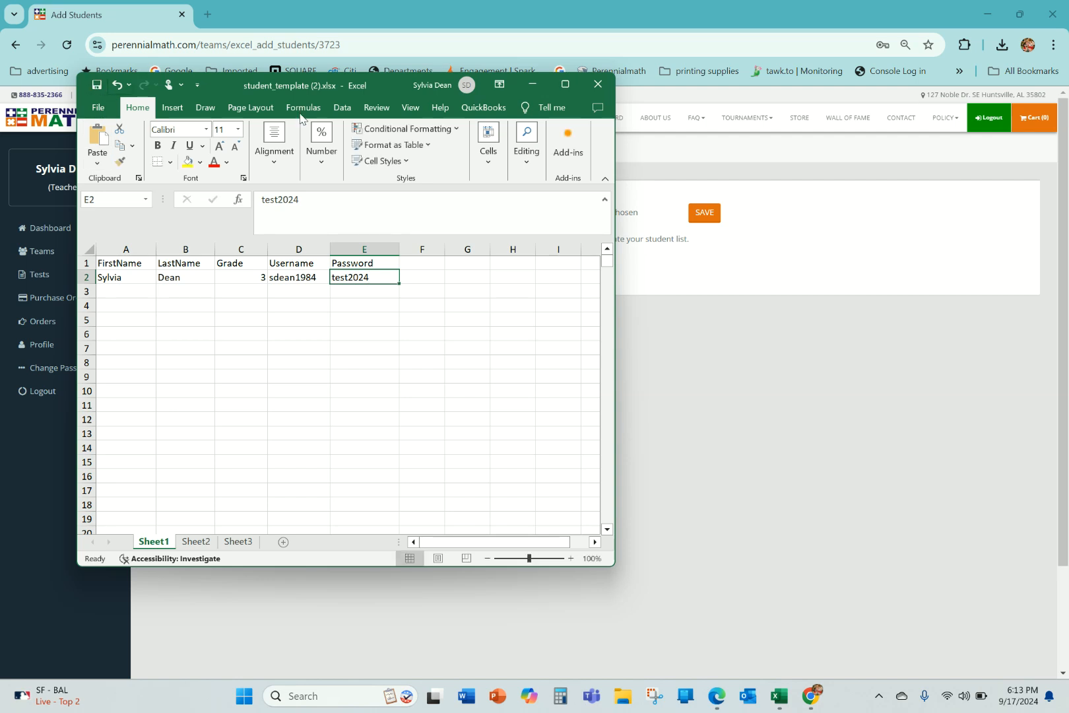
pyautogui.click(596, 86)
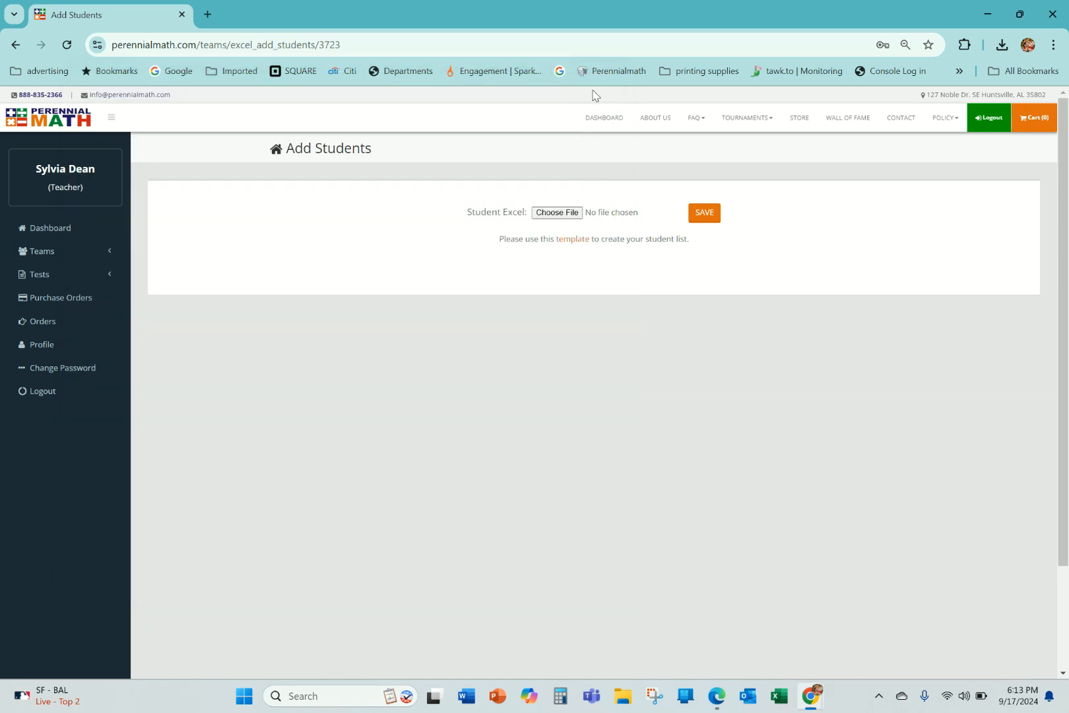
# Try to import students from student_template (1).xlsx in Downloads.
pyautogui.click(561, 213)
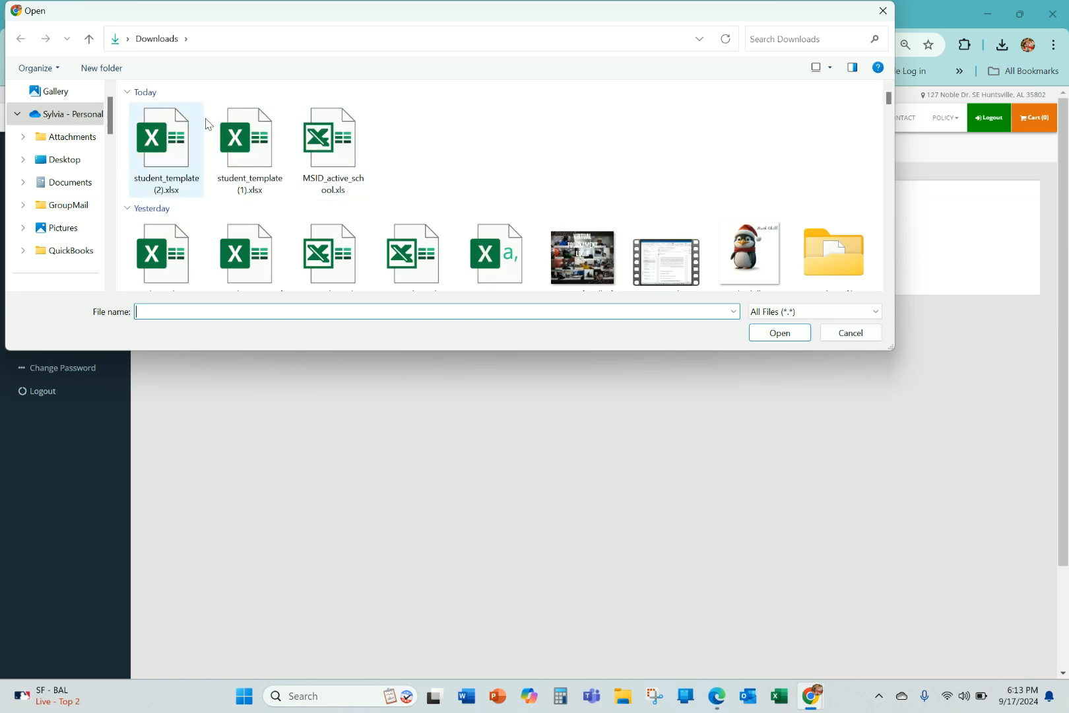
pyautogui.click(246, 142)
pyautogui.click(779, 333)
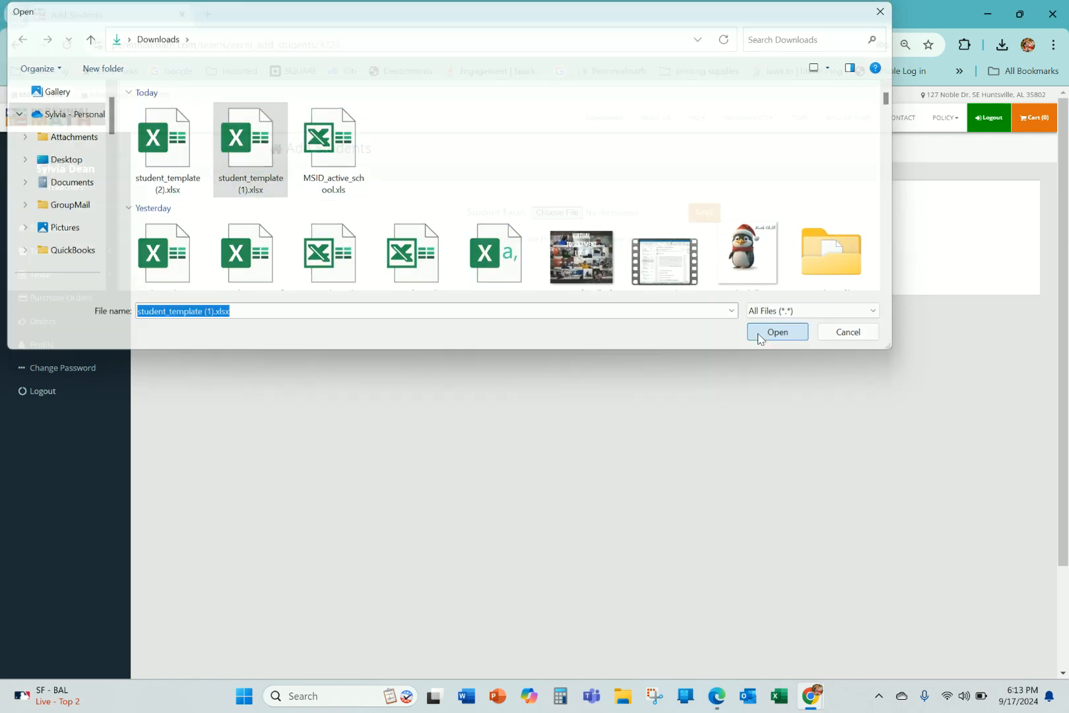
pyautogui.click(704, 218)
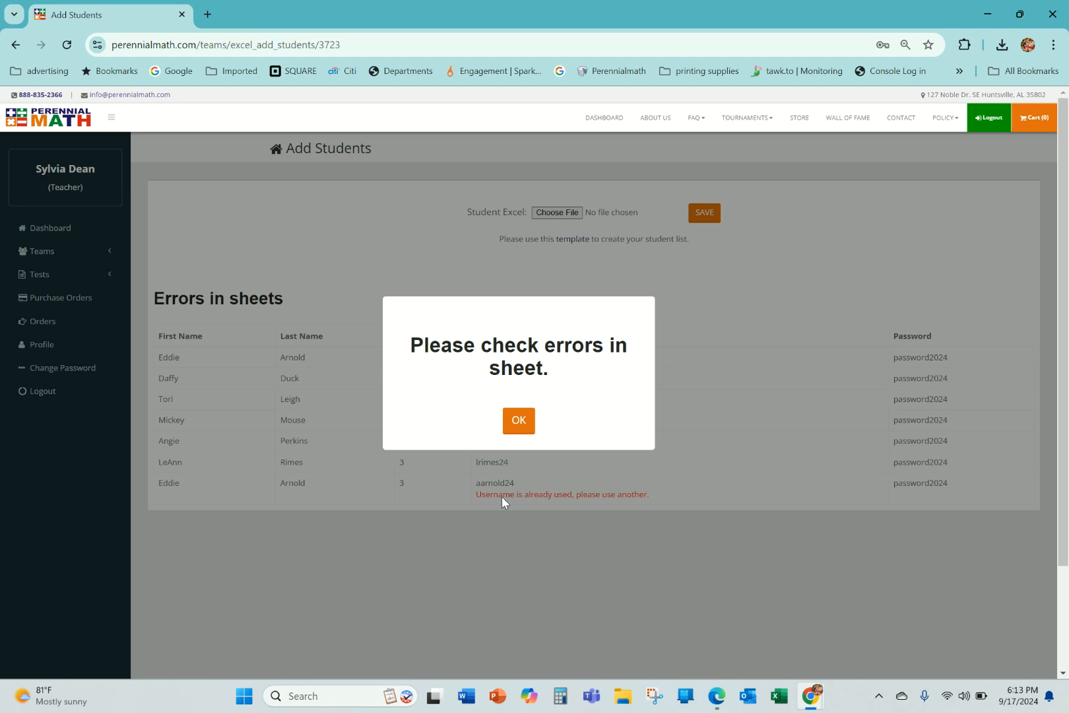
pyautogui.click(519, 427)
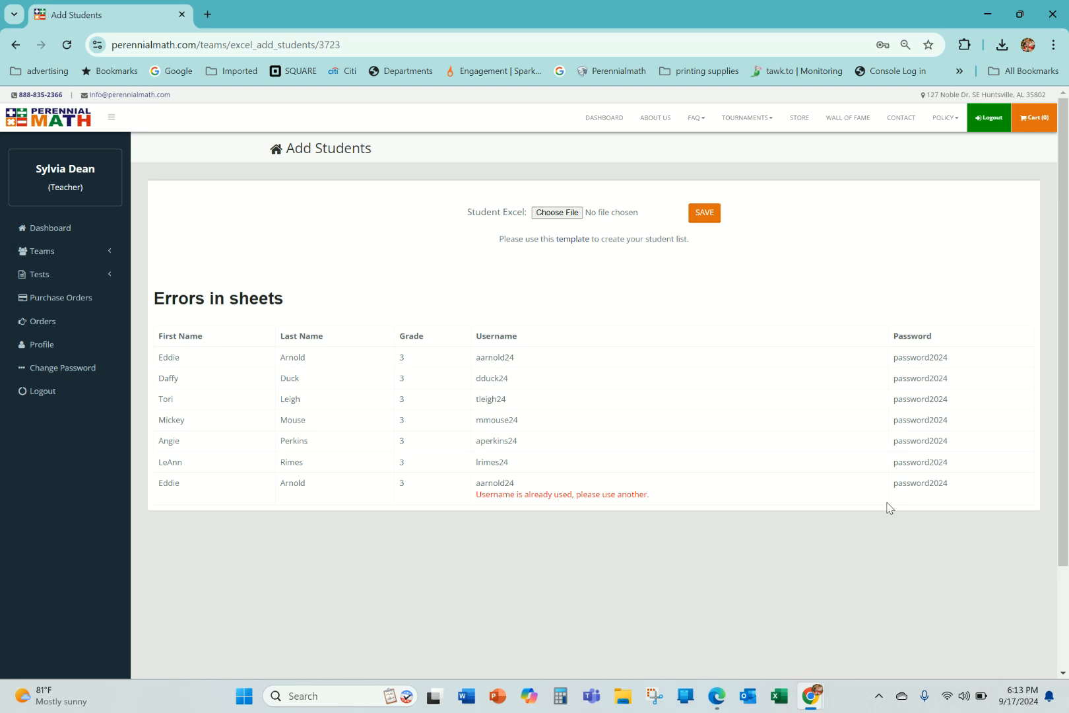
# Examine the table of errors in the uploaded sheet and return to the student upload form.
pyautogui.scroll(5, 759, 553)
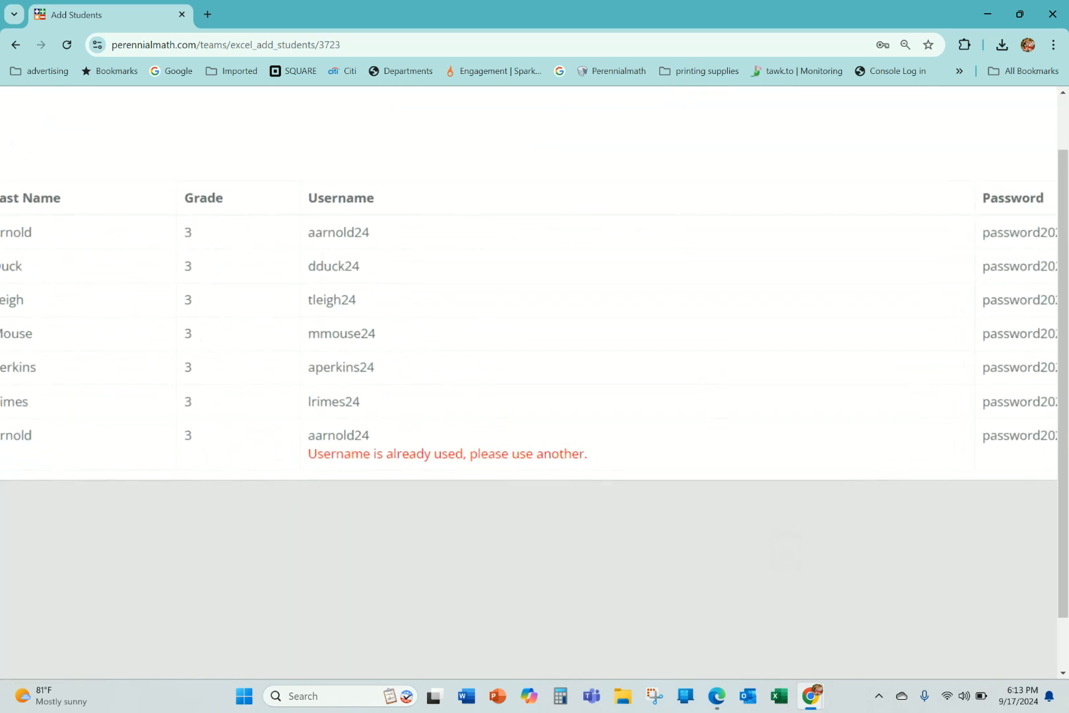
pyautogui.scroll(-5, 762, 447)
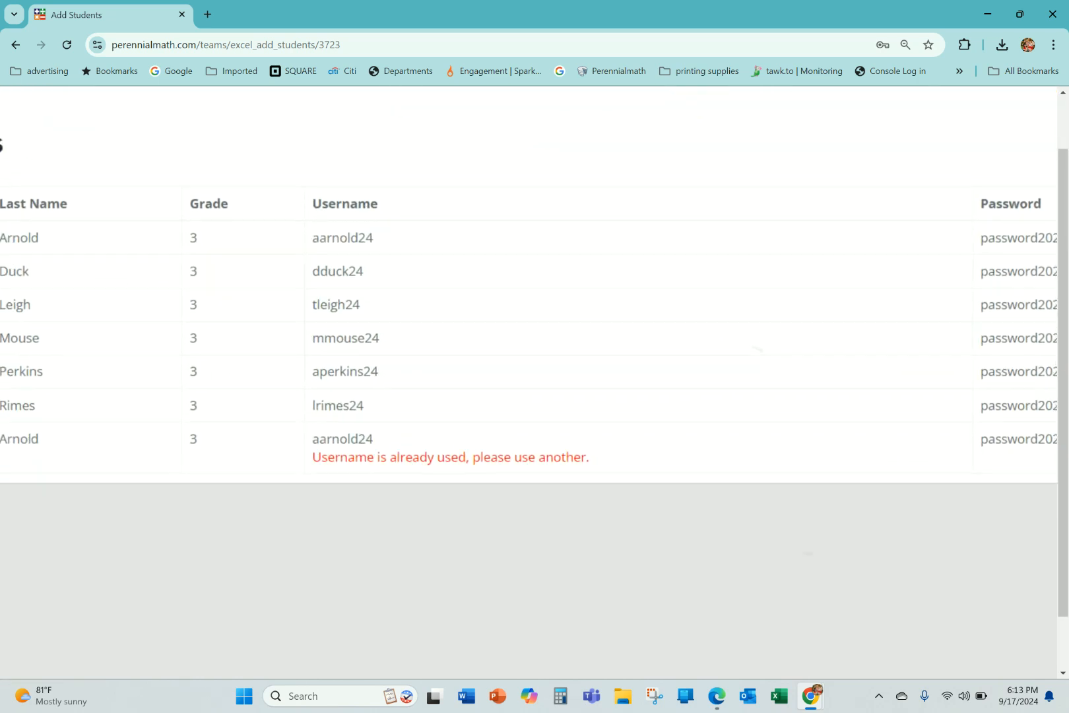
pyautogui.scroll(-2, 911, 482)
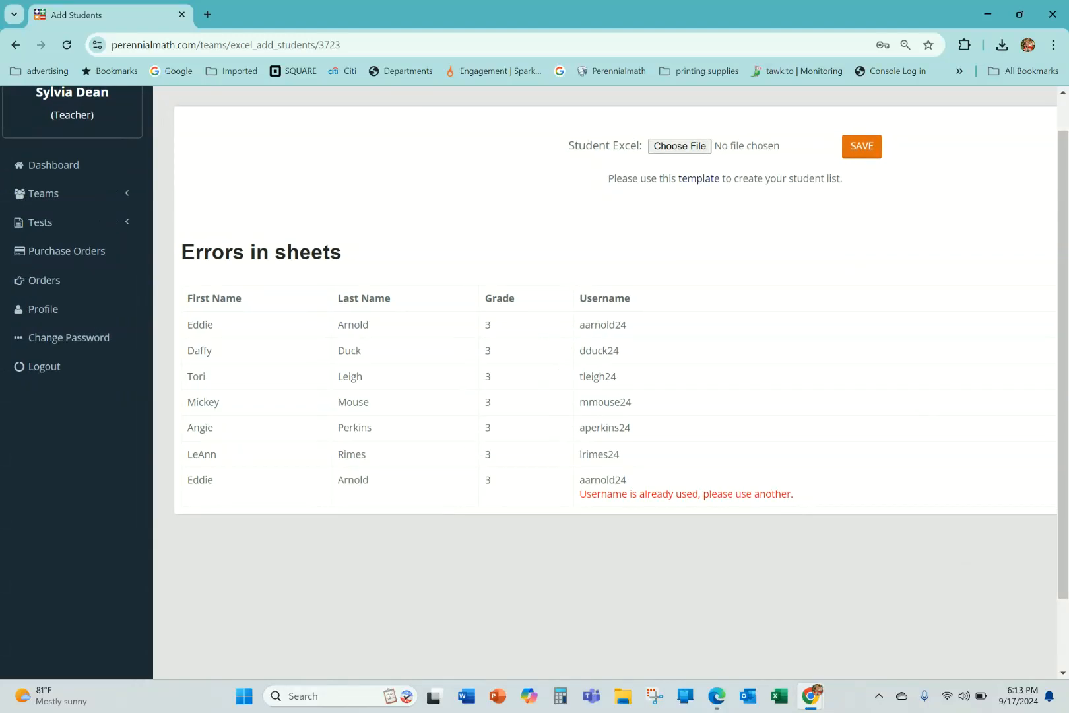
pyautogui.scroll(4, 363, 449)
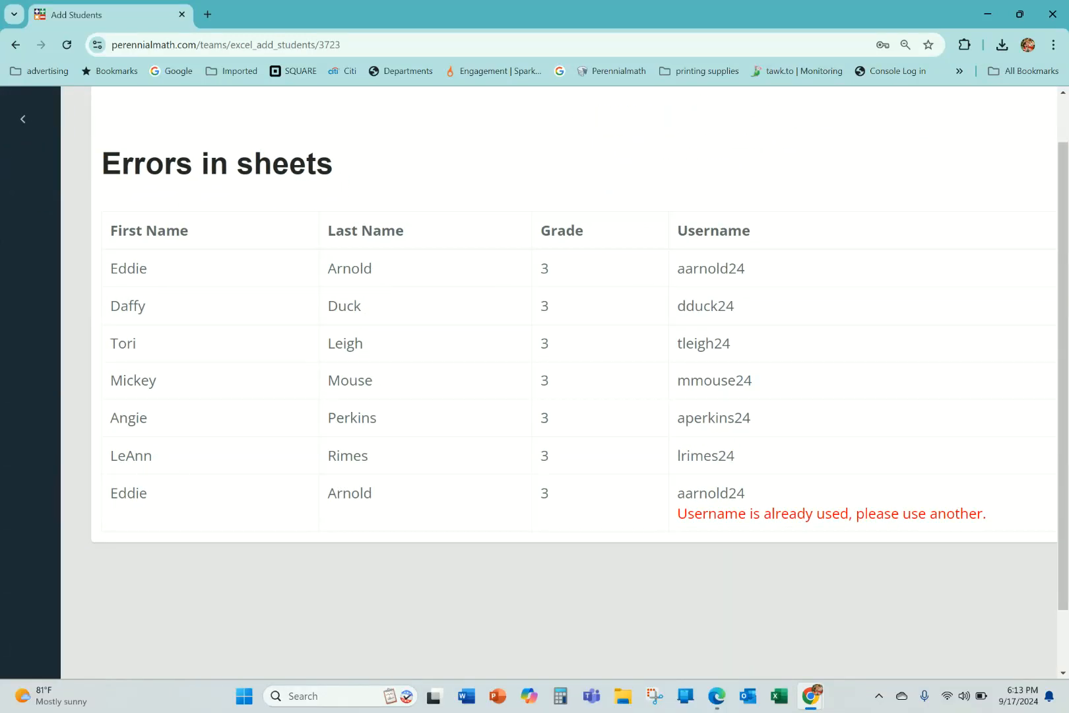
pyautogui.scroll(-3, 534, 383)
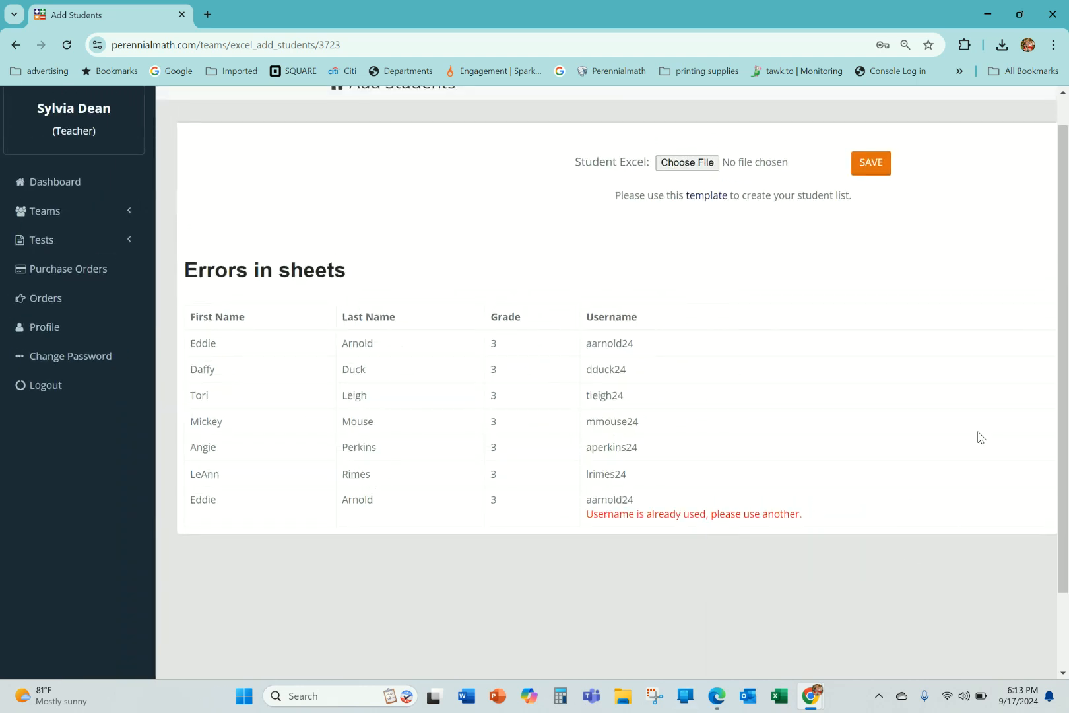
pyautogui.click(18, 47)
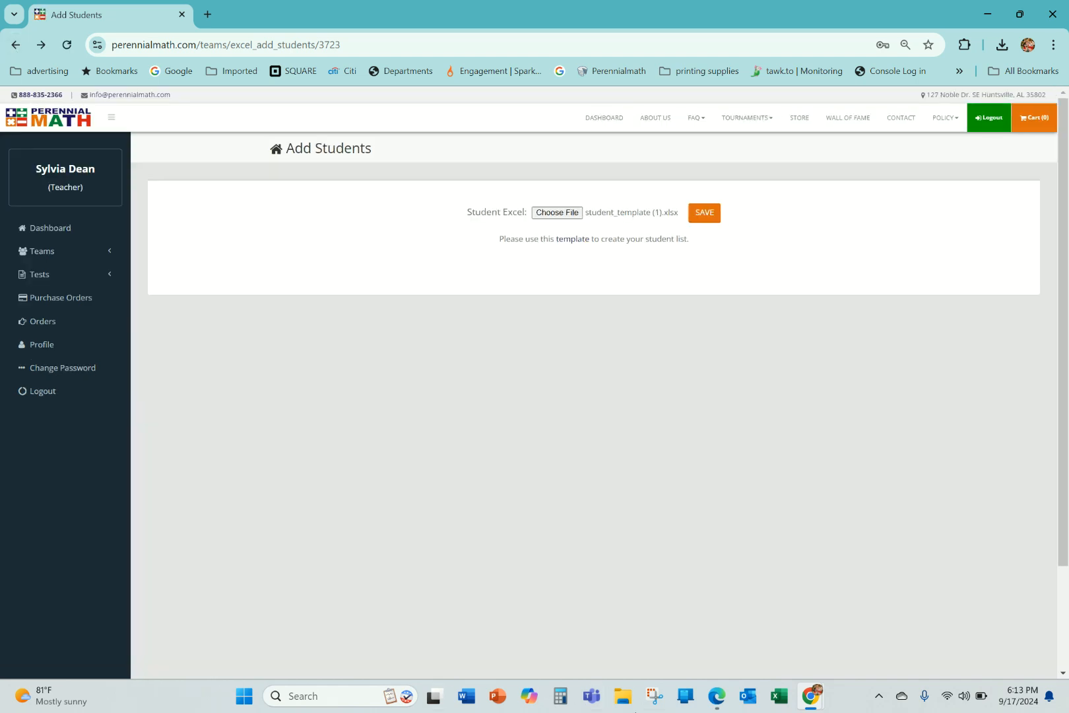
# Open student_template (1).xlsx in Excel, delete the duplicate student entry in row 8, then save and close the workbook.
pyautogui.click(777, 701)
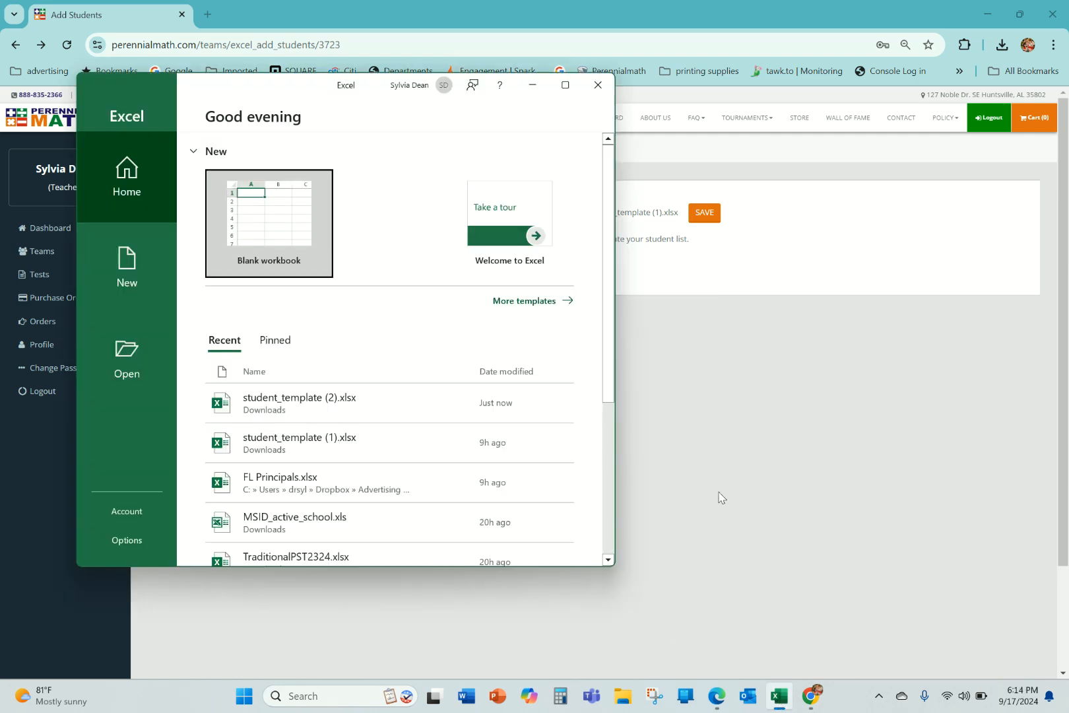
pyautogui.click(345, 439)
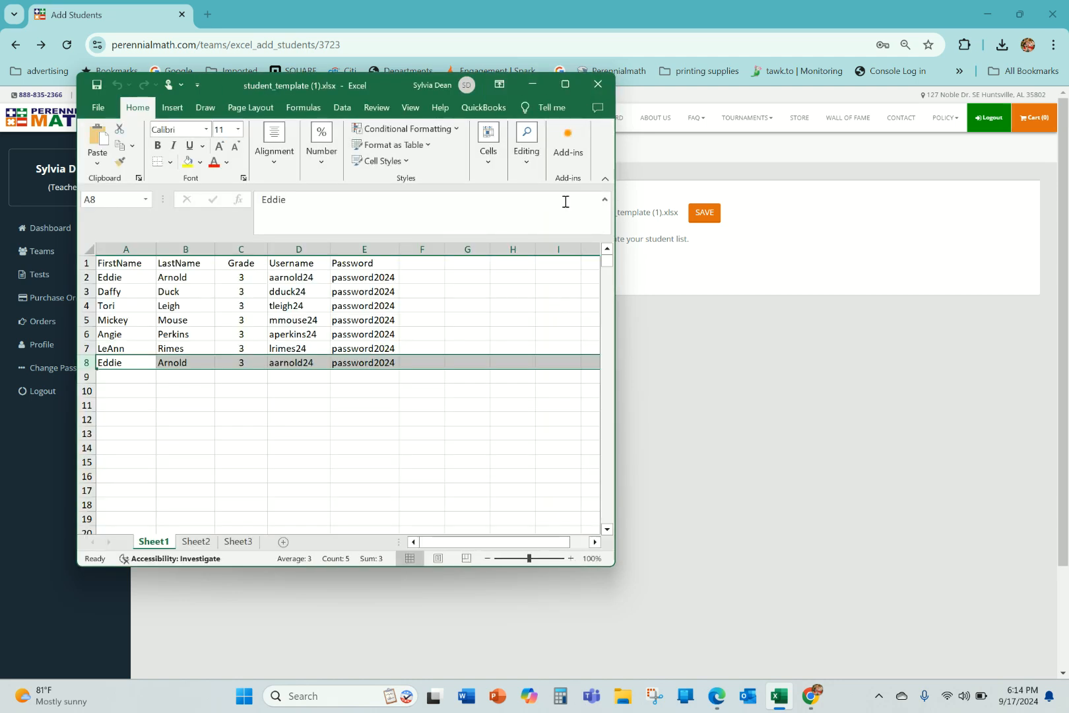
pyautogui.click(565, 84)
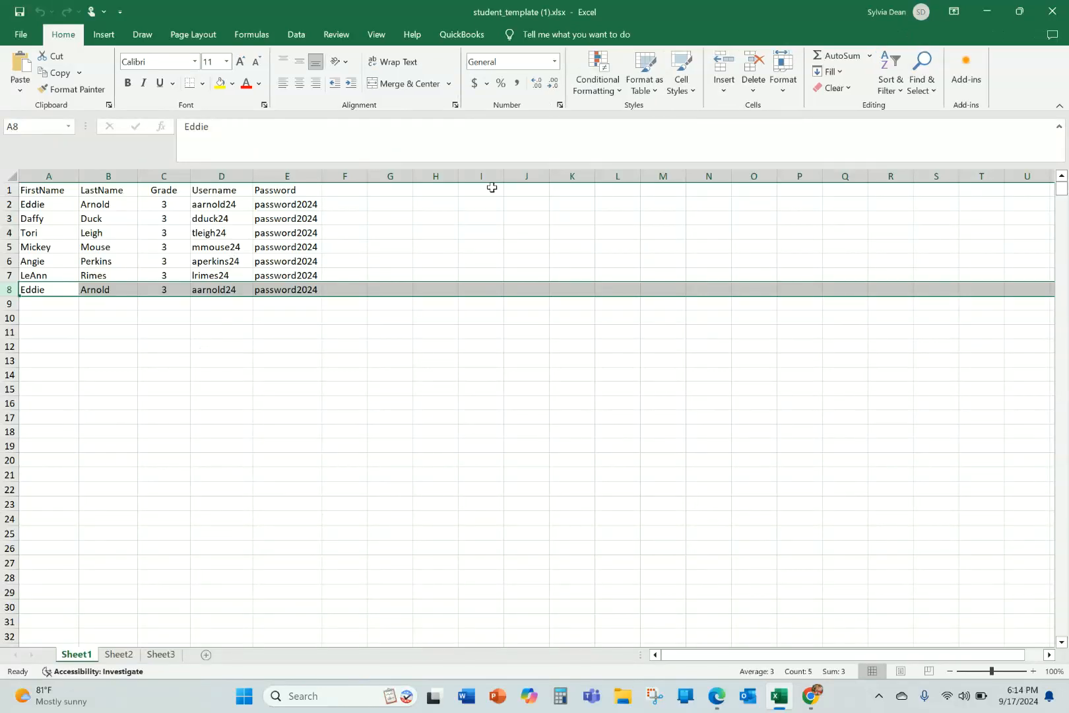
pyautogui.click(753, 59)
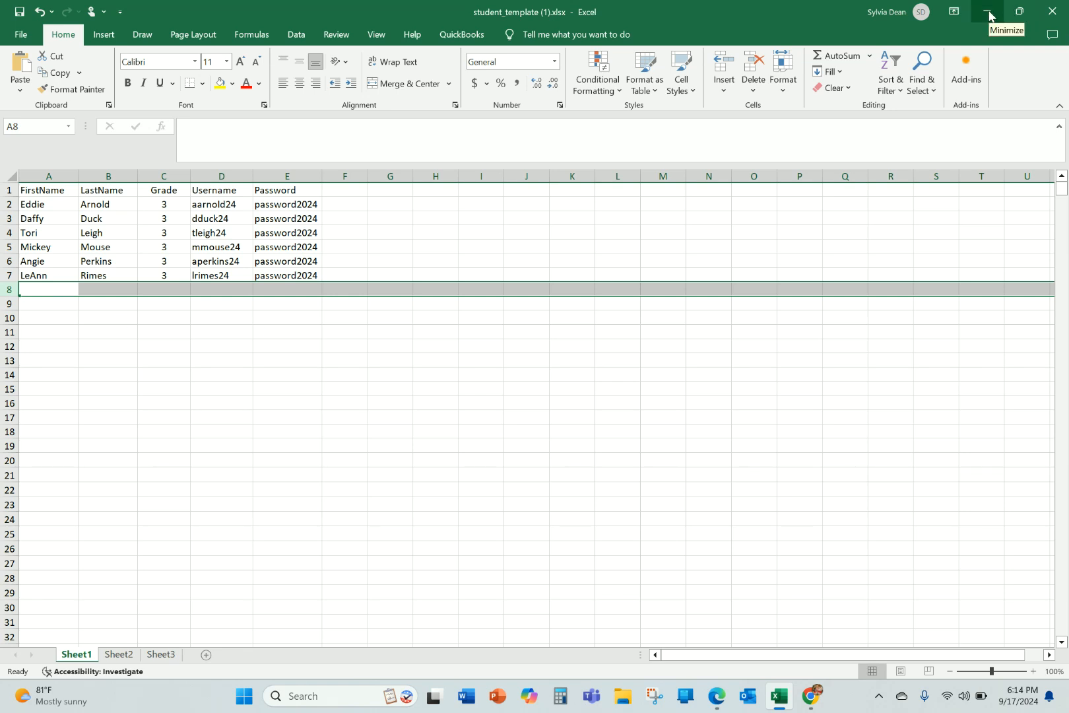
pyautogui.click(1052, 15)
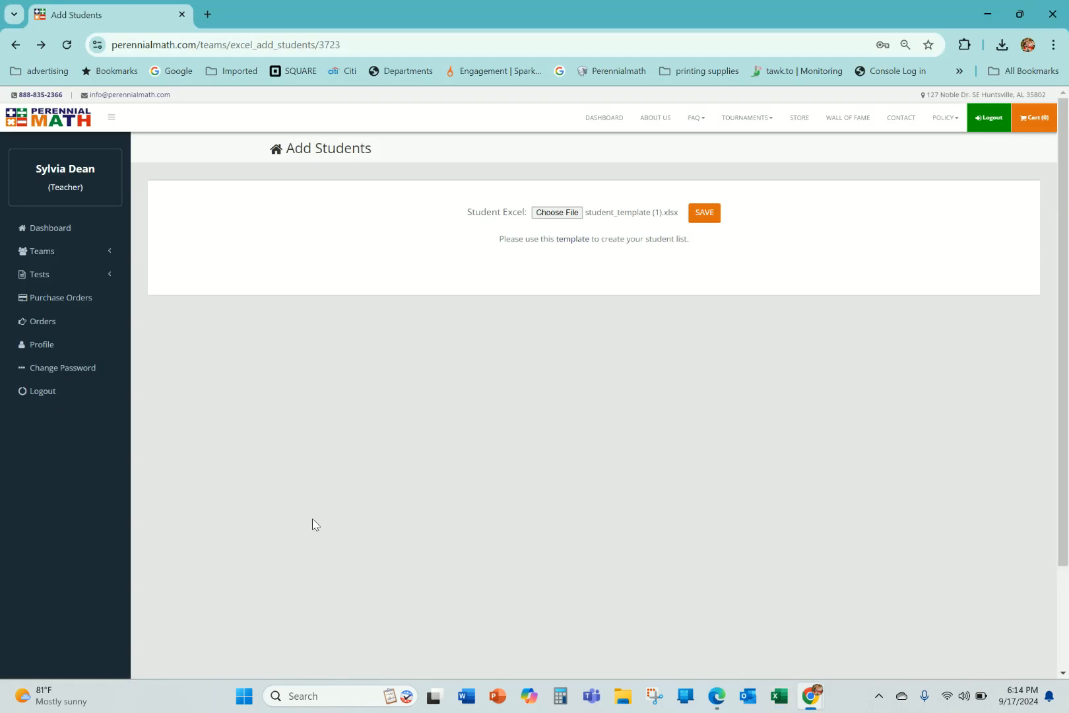
# Choose the corrected student_template (1).xlsx from Downloads, import its students into the team and review the roster.
pyautogui.click(569, 214)
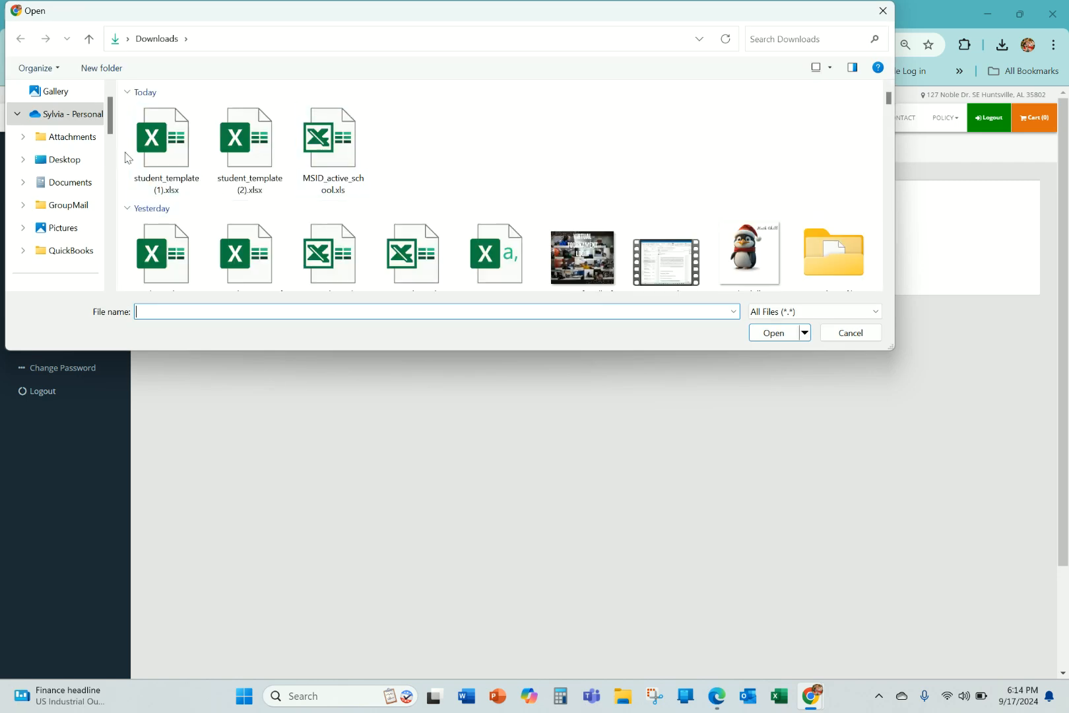
pyautogui.click(142, 153)
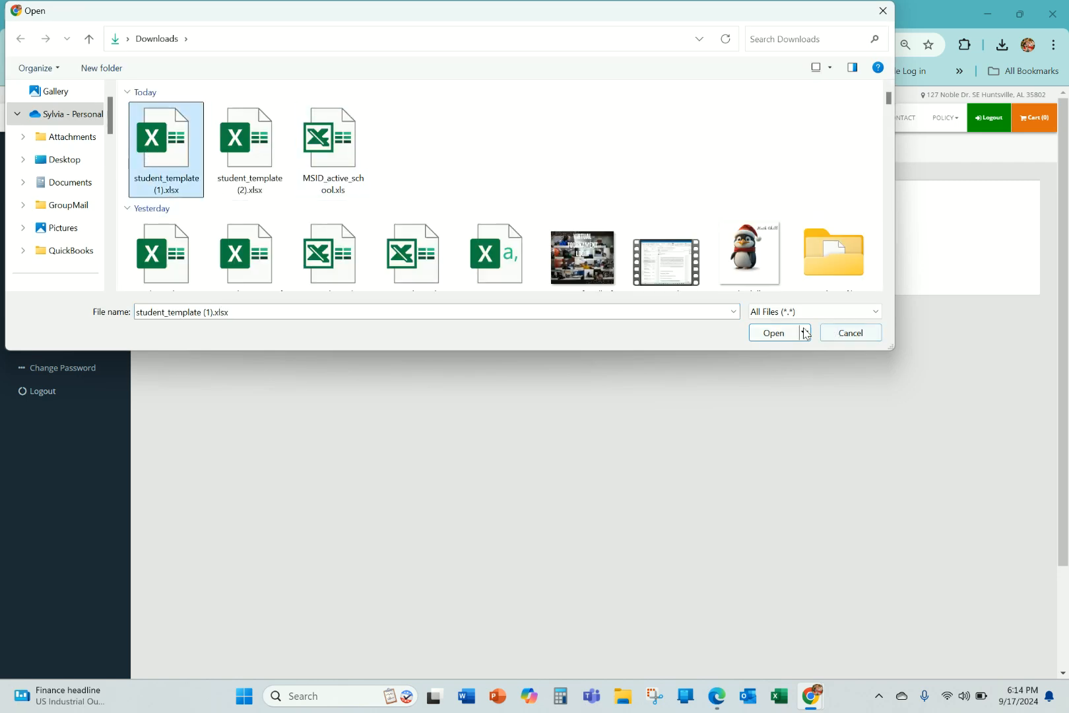
pyautogui.click(772, 334)
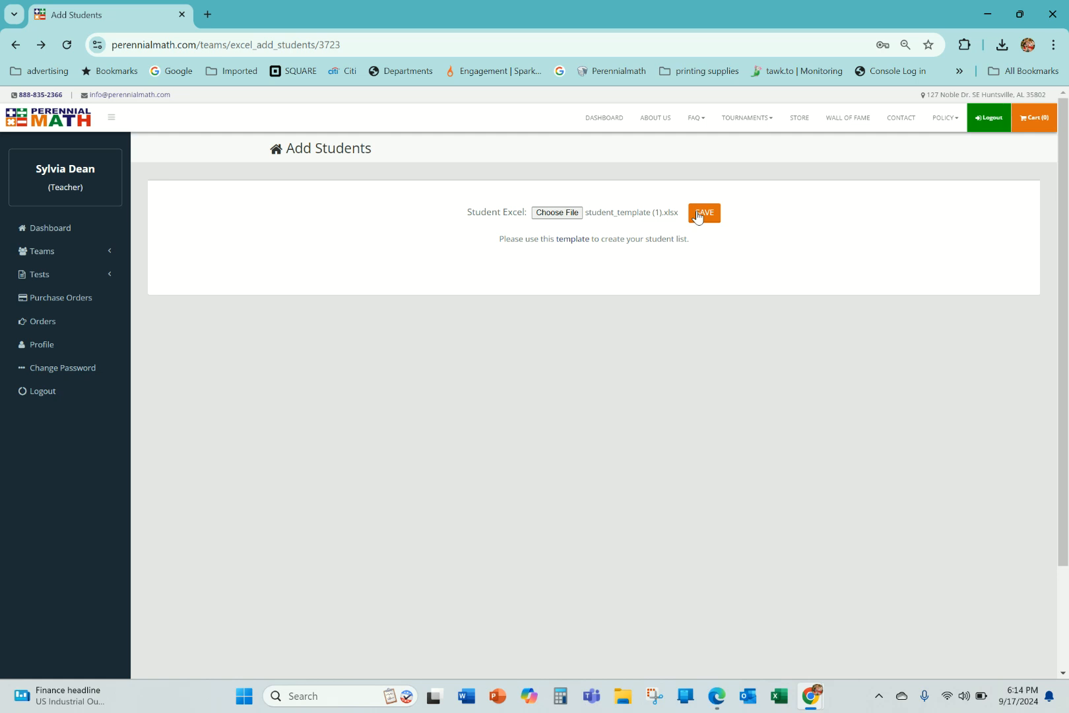
pyautogui.click(536, 216)
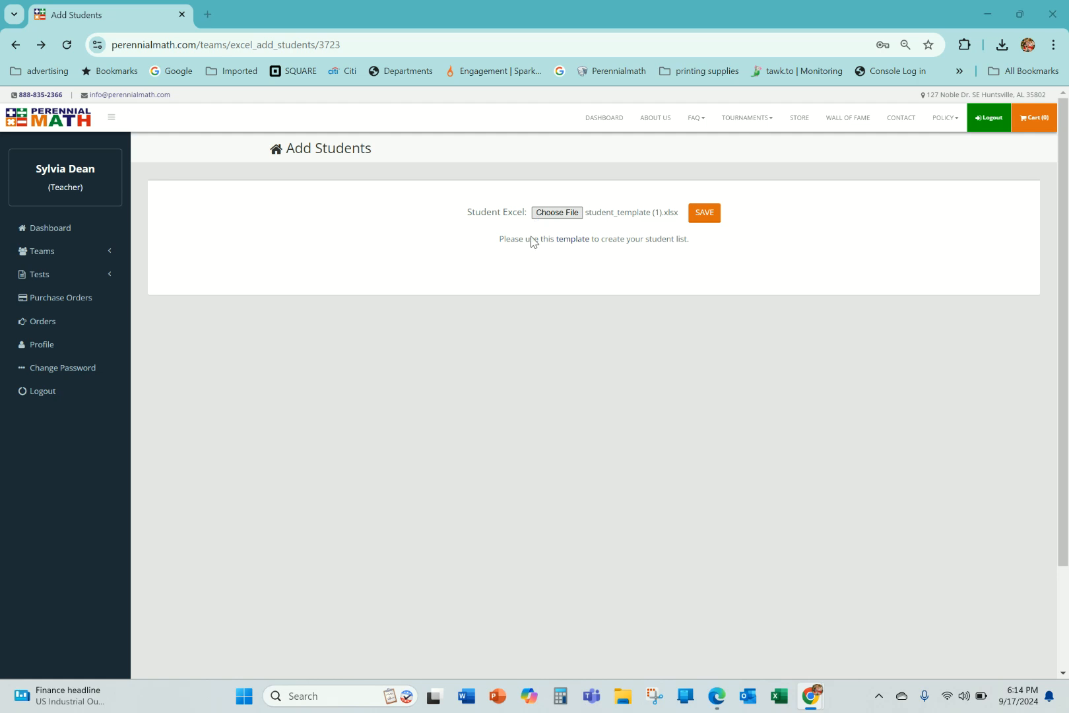
pyautogui.click(178, 127)
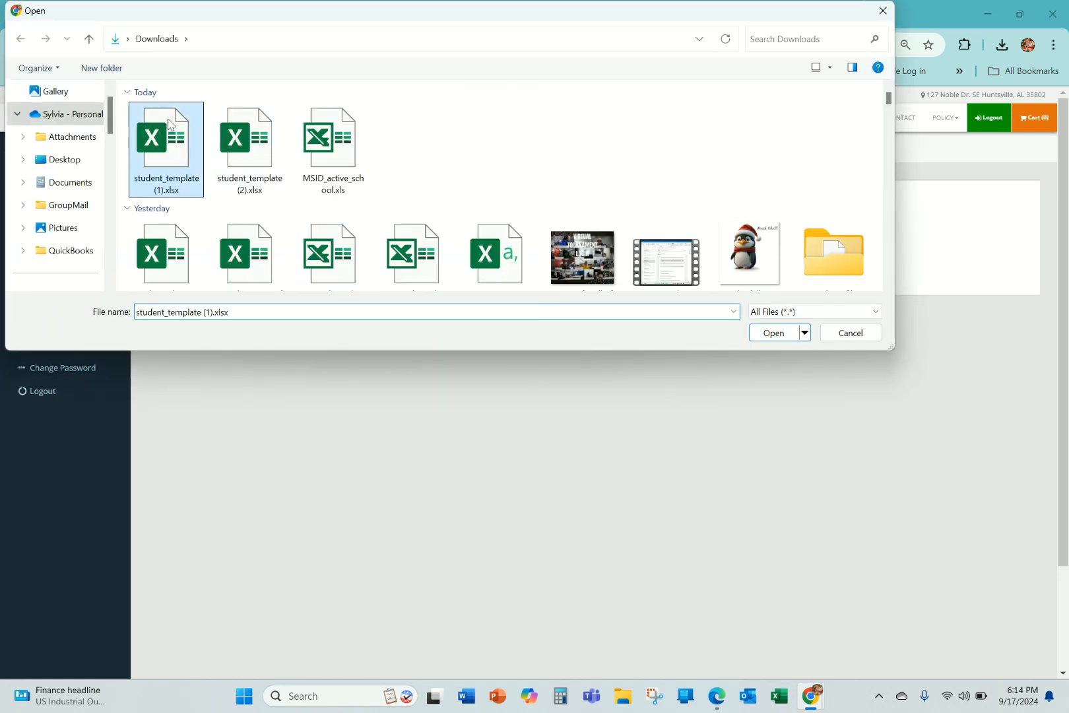
pyautogui.click(775, 335)
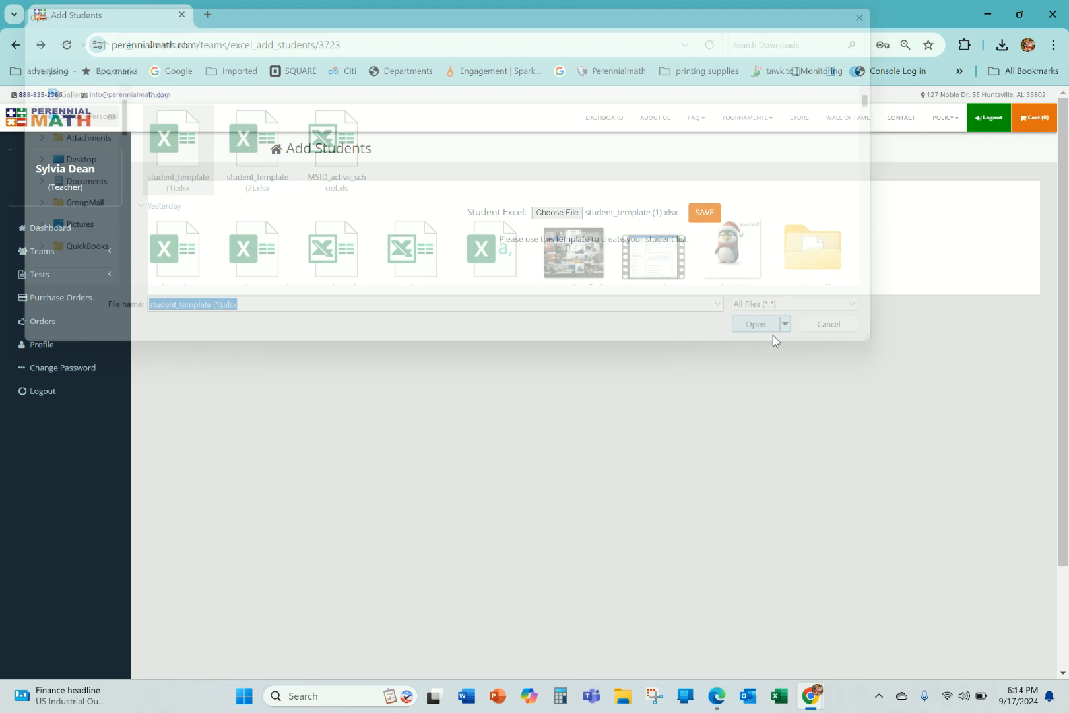
pyautogui.click(705, 216)
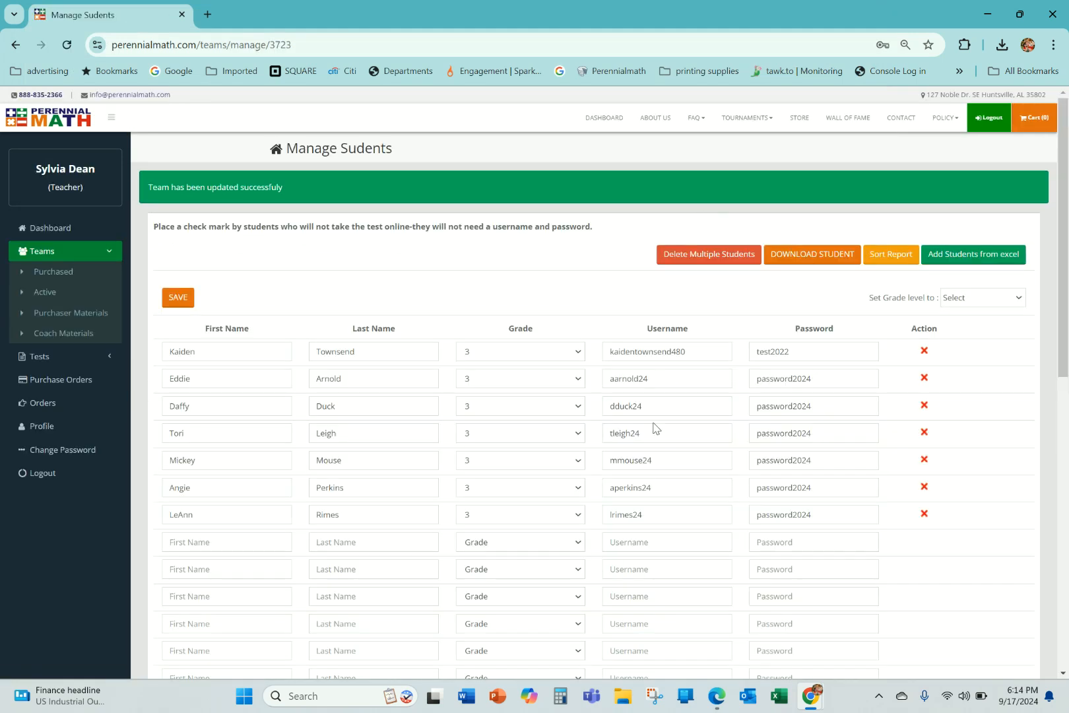
pyautogui.scroll(-2, 632, 474)
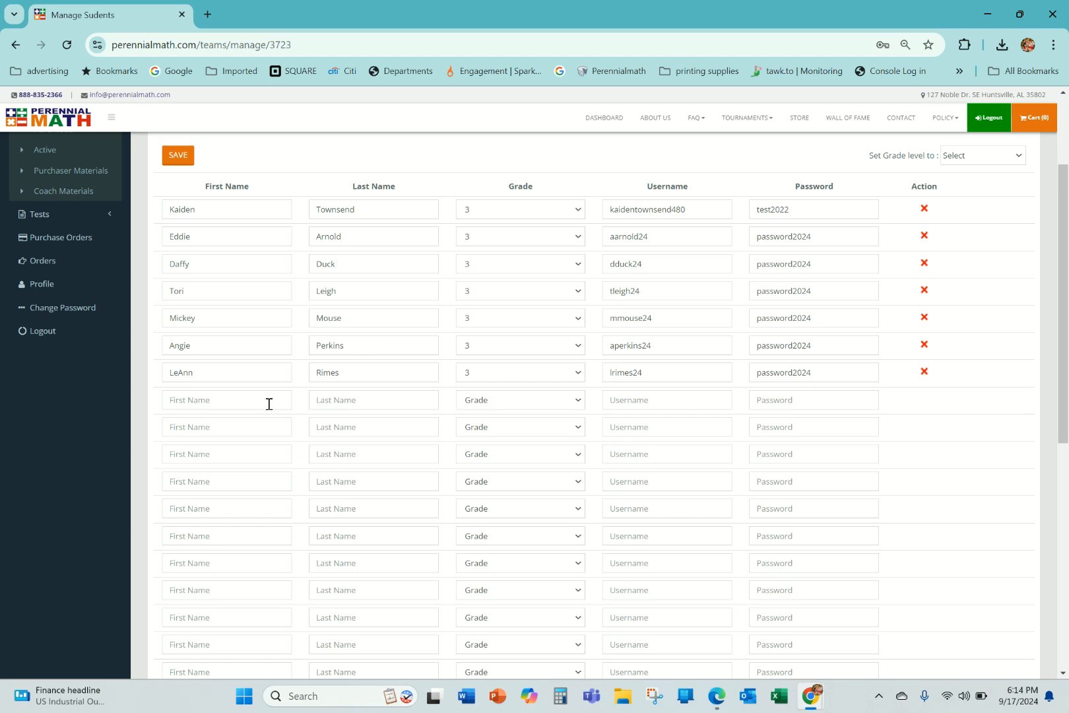
pyautogui.scroll(-1, 198, 403)
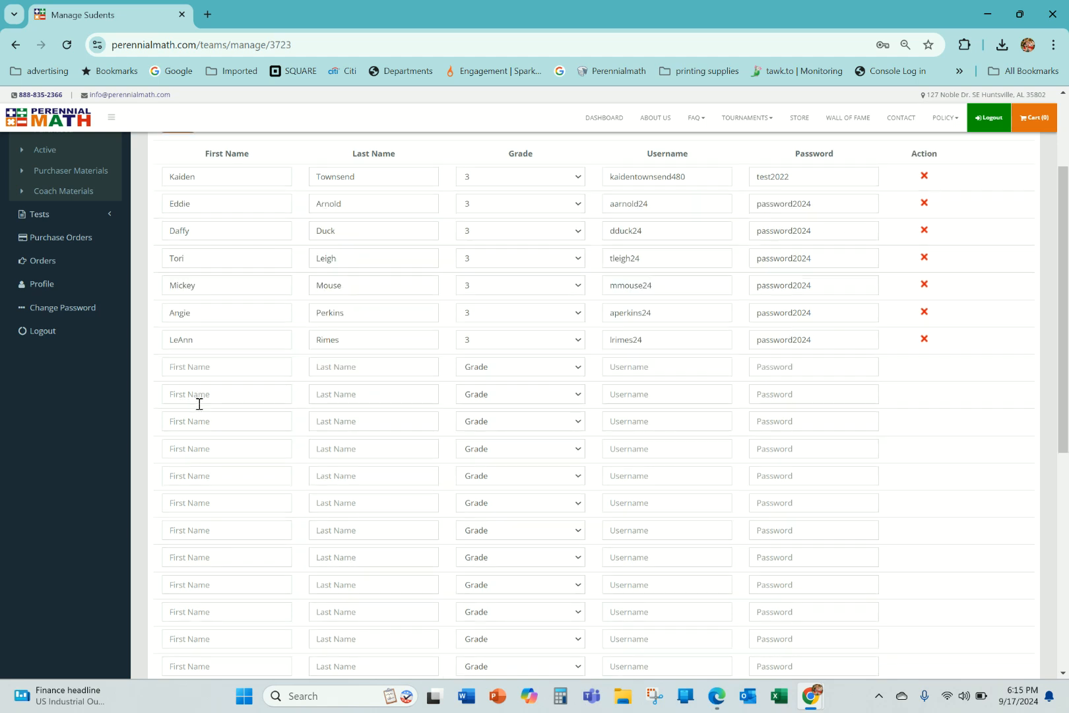